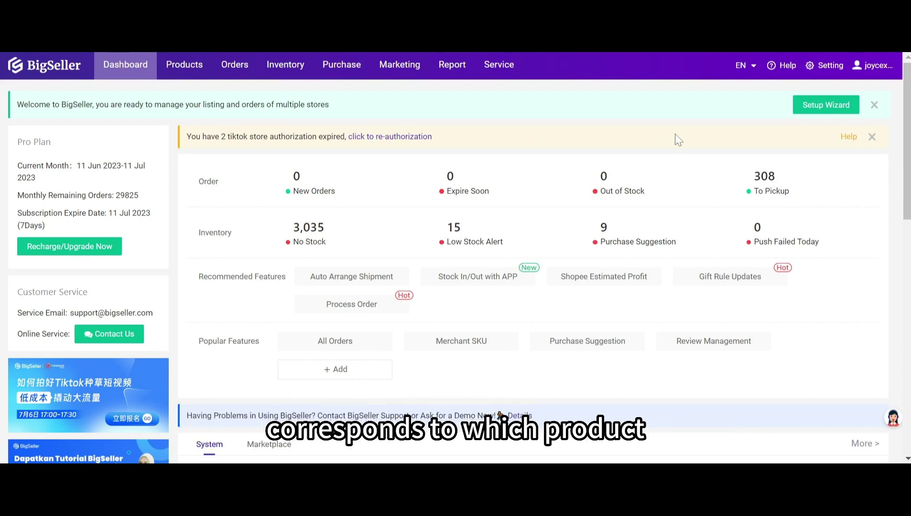
- Open the Tansy-White sandal's edit form from Merchant SKU and scroll down to its store SKU mappings
mouse_move(281, 74)
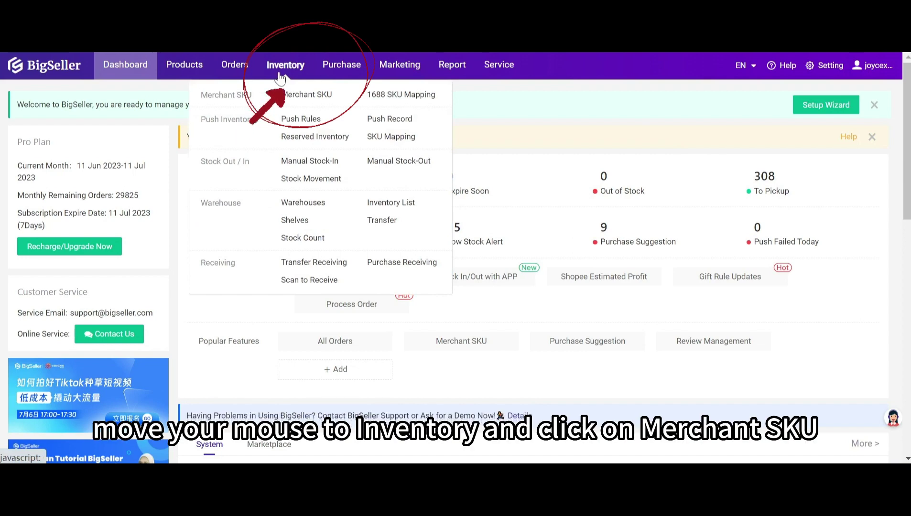
left_click(318, 105)
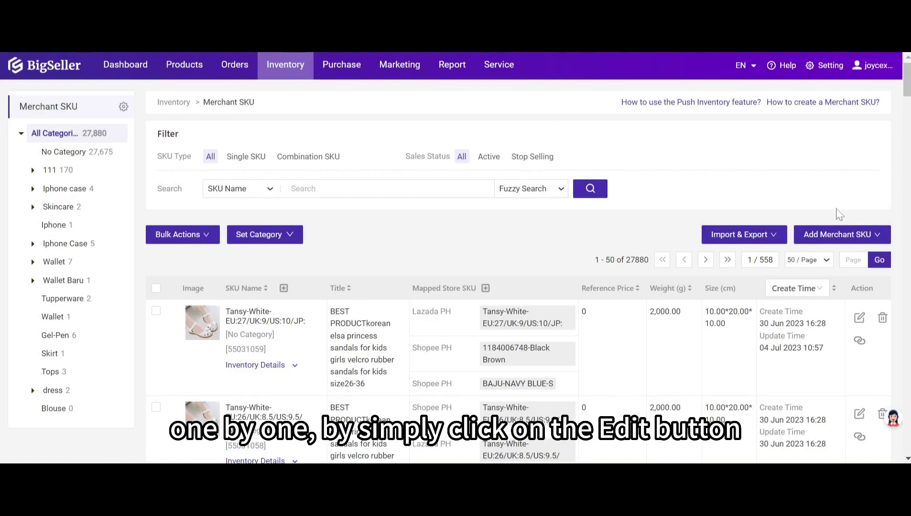
left_click(860, 319)
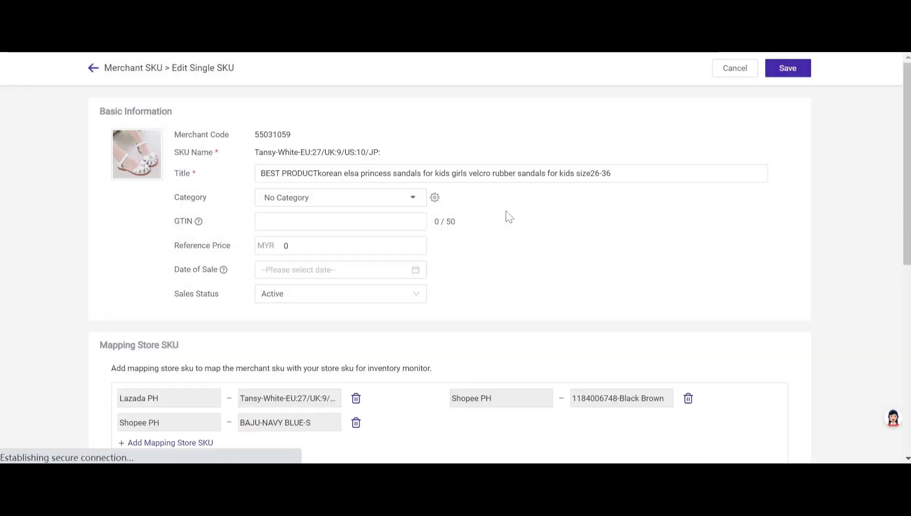
scroll(506, 216, "down", 6)
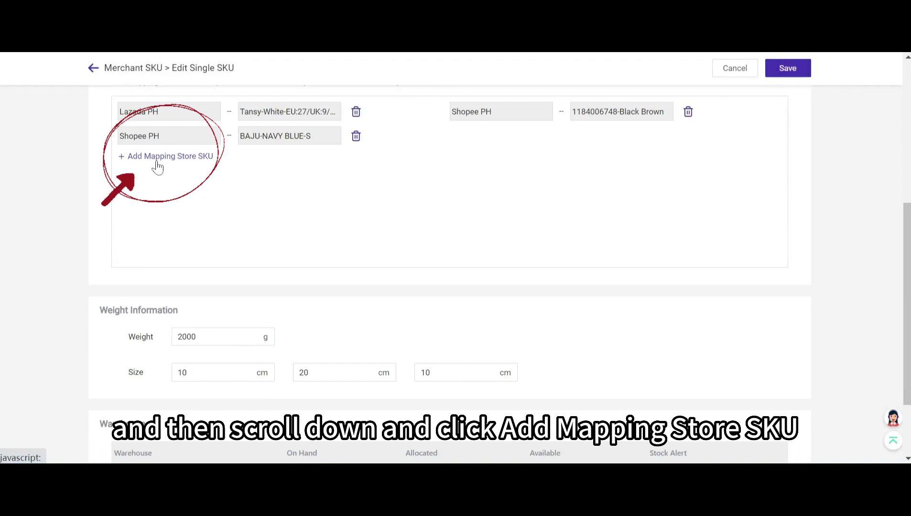
- Start a new store SKU mapping and filter the store SKUs to the Lazada platform
left_click(157, 161)
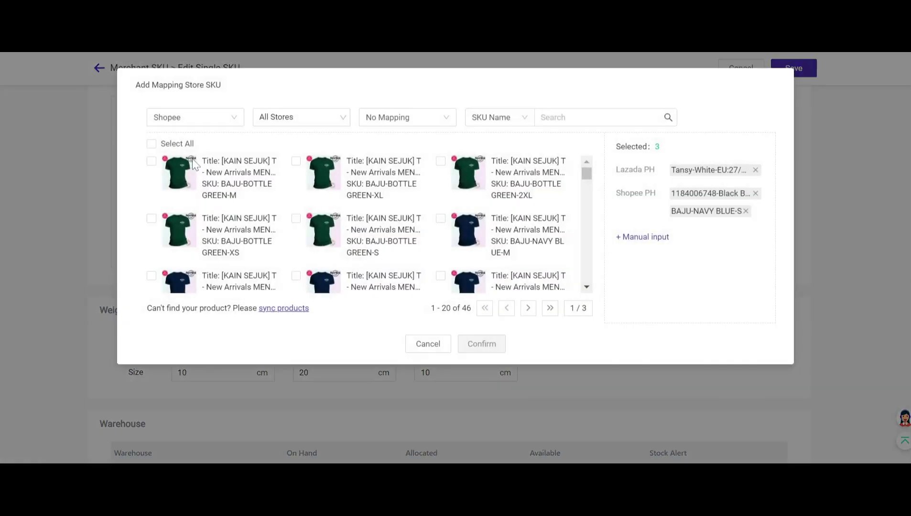
left_click(234, 124)
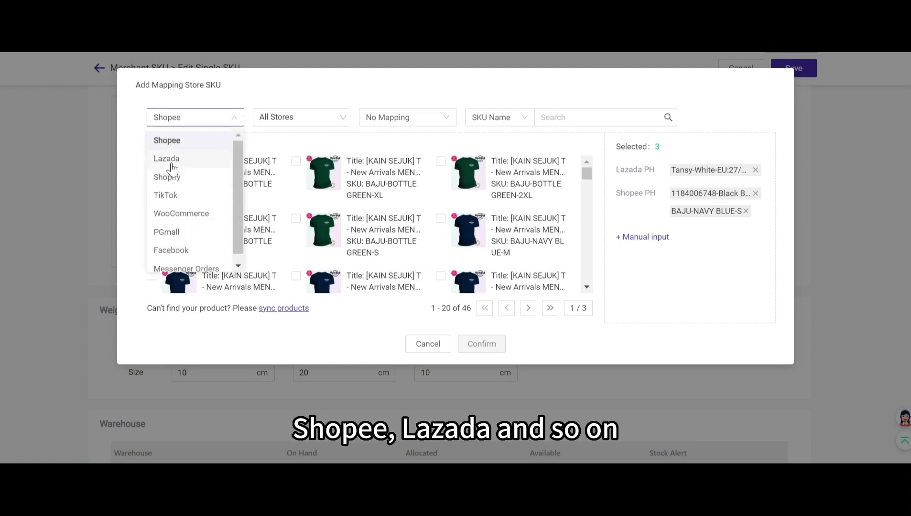
left_click(171, 163)
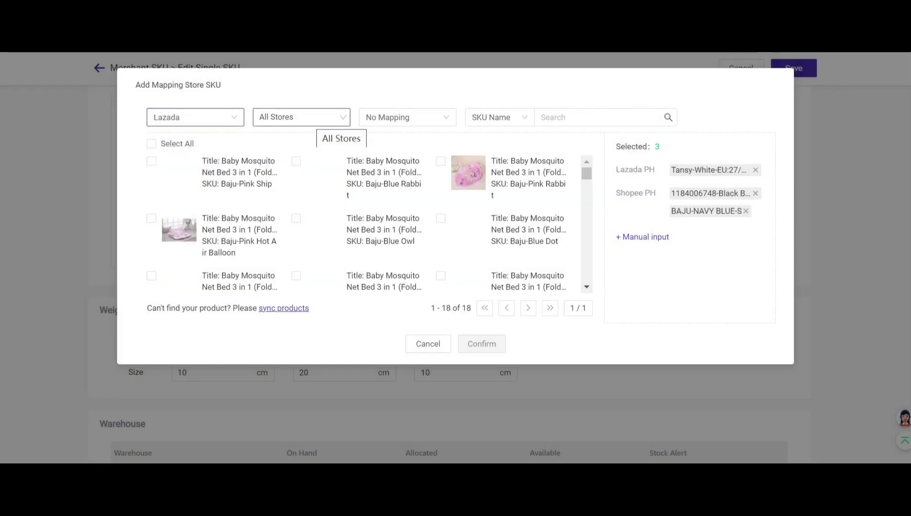
left_click(348, 126)
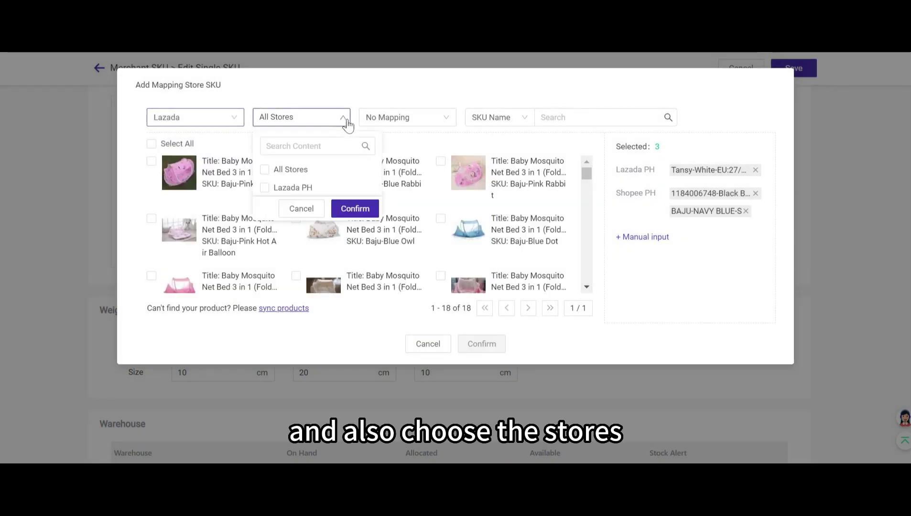
left_click(436, 120)
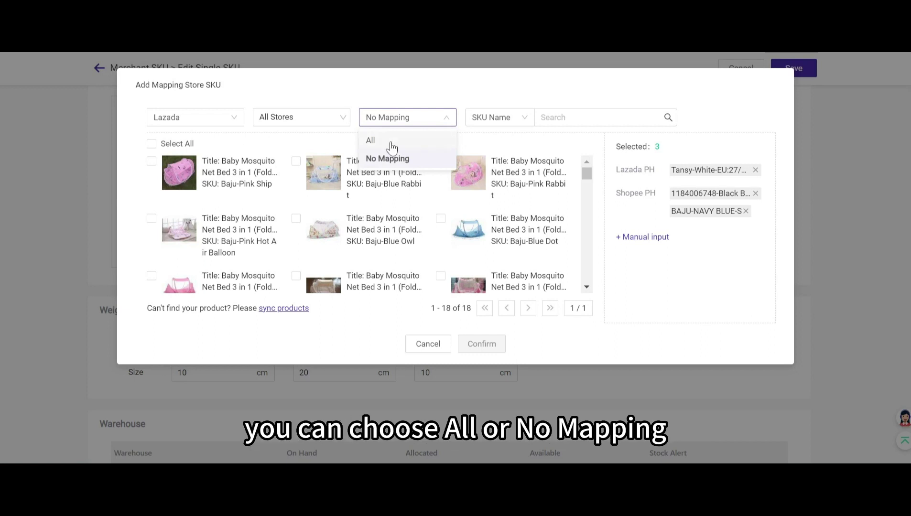
left_click(528, 140)
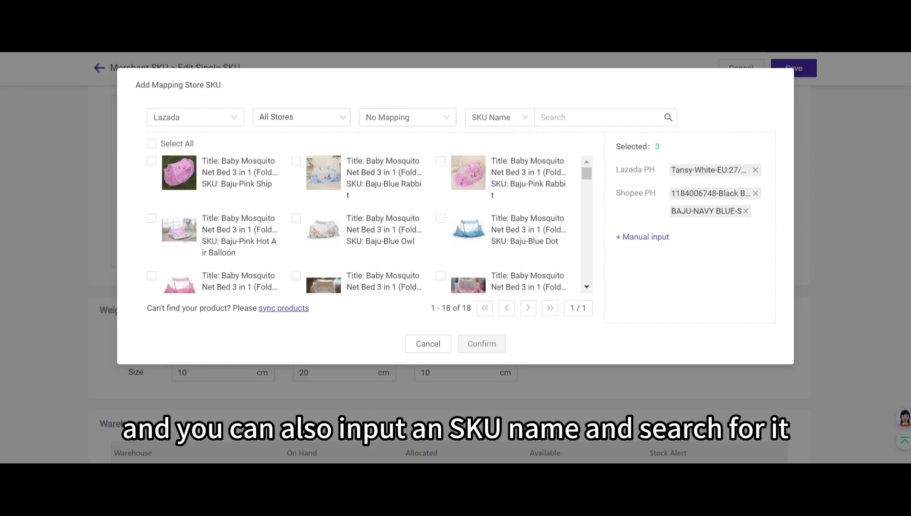
left_click(554, 118)
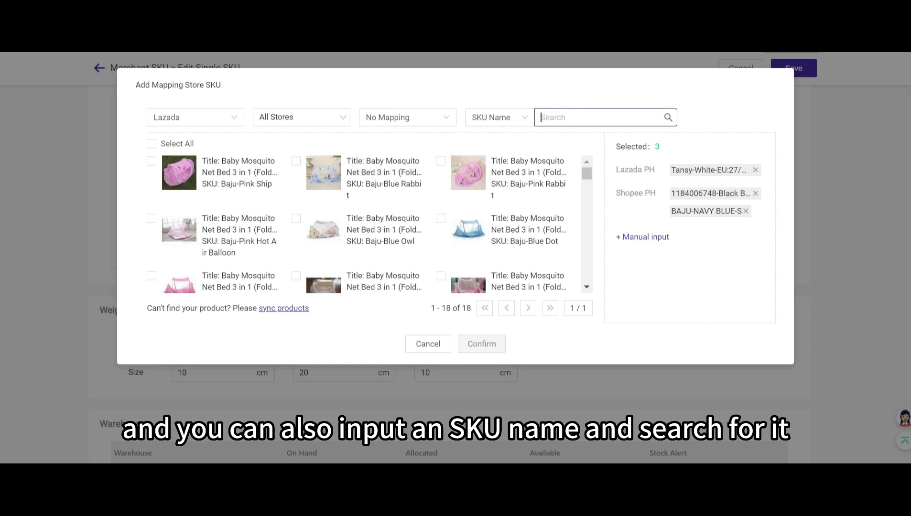
left_click(582, 139)
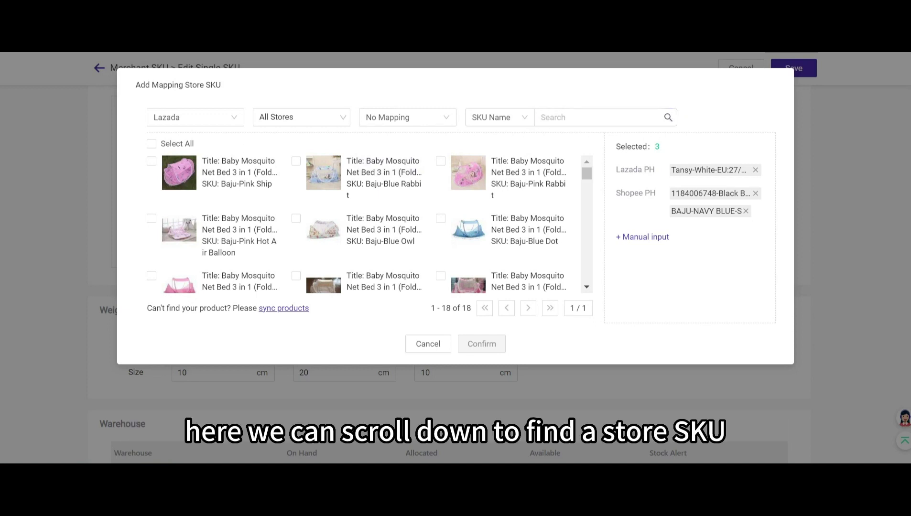
- Tick the Lazada store SKU Baju-Pink Dot and confirm the mapping
scroll(229, 218, "down", 3)
scroll(200, 220, "down", 3)
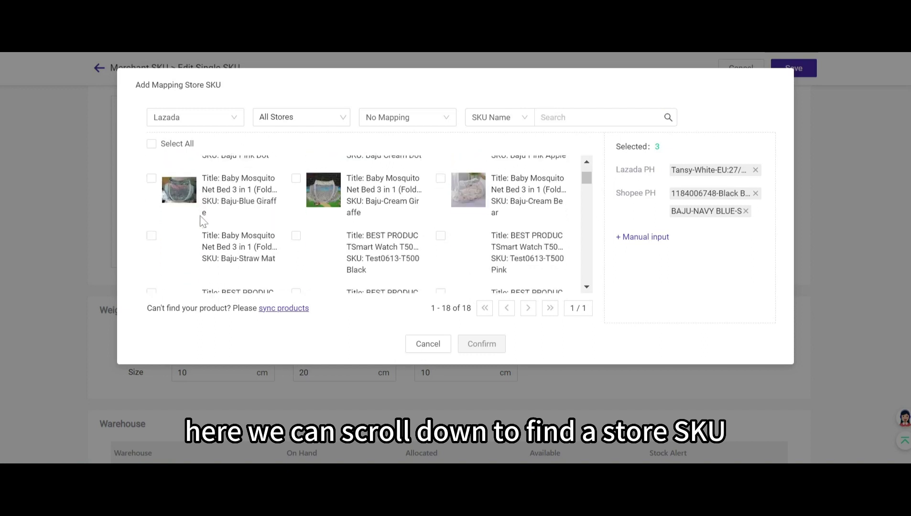
scroll(201, 220, "up", 3)
left_click(151, 204)
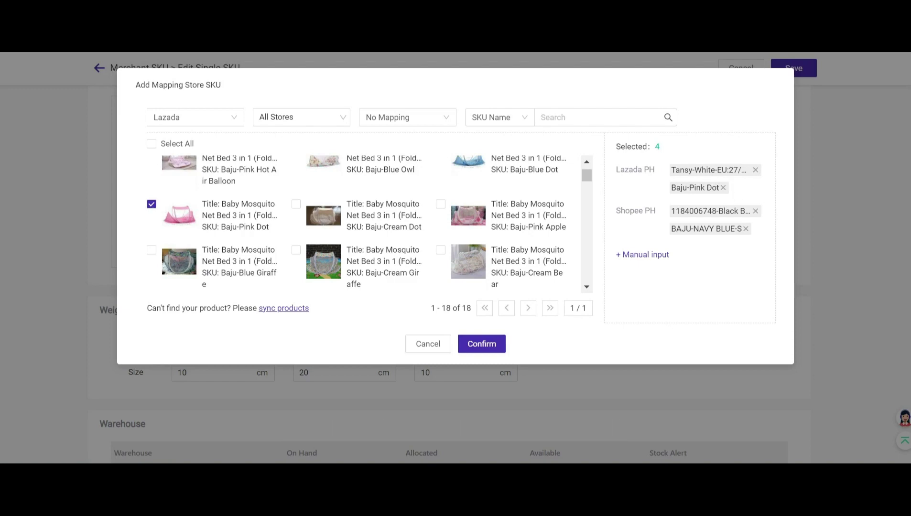
left_click(482, 345)
- Save the Tansy-White SKU with its four mappings and return to the Merchant SKU list
scroll(508, 275, "up", 2)
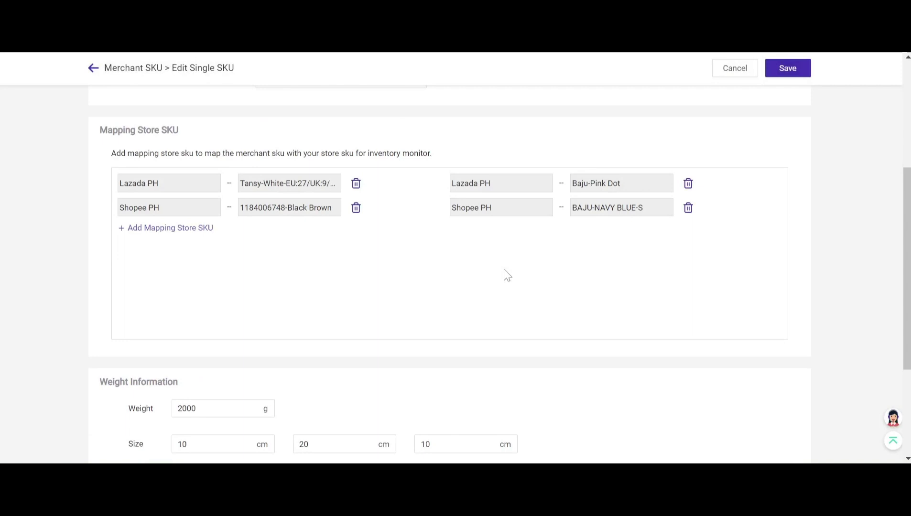
left_click(788, 68)
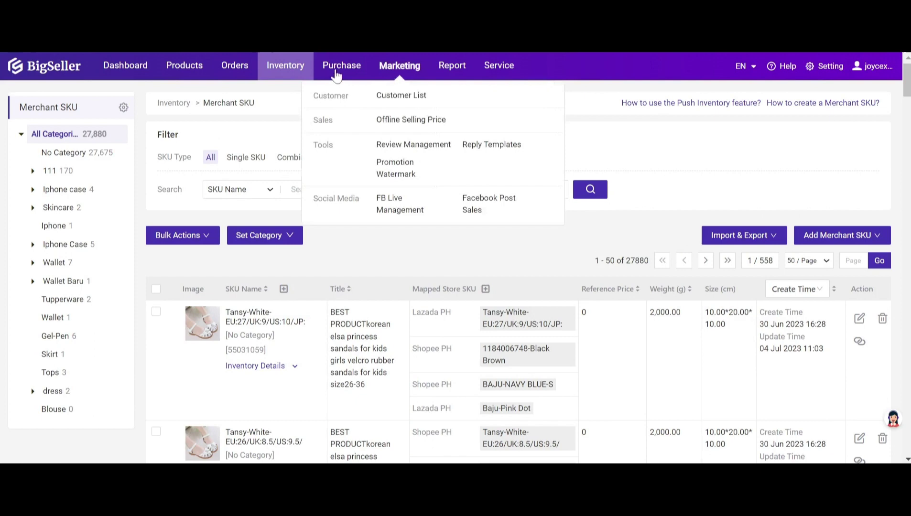
mouse_move(311, 93)
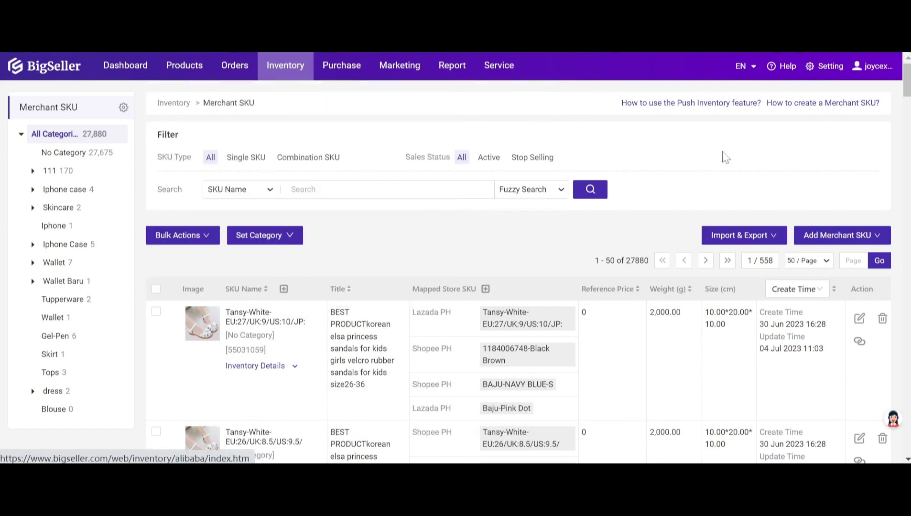
- Download the Map Store SKU import template and open the file in a spreadsheet
mouse_move(751, 237)
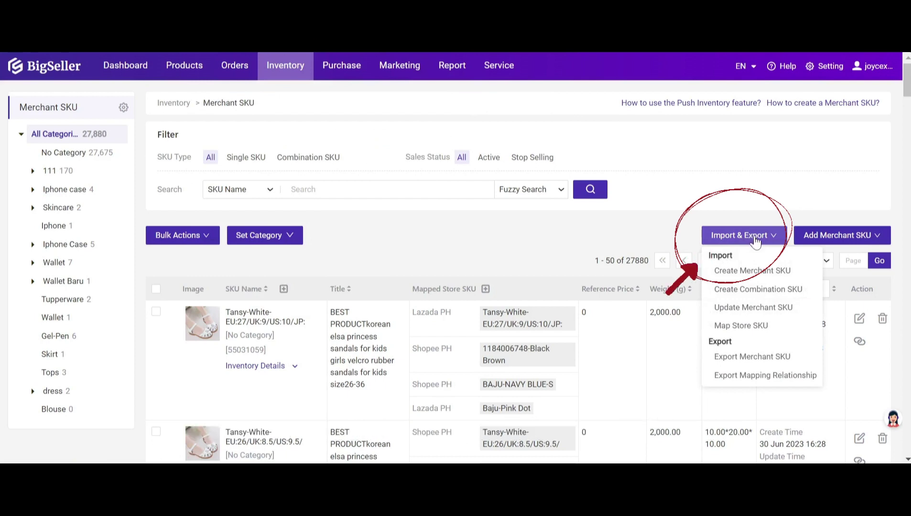
left_click(747, 329)
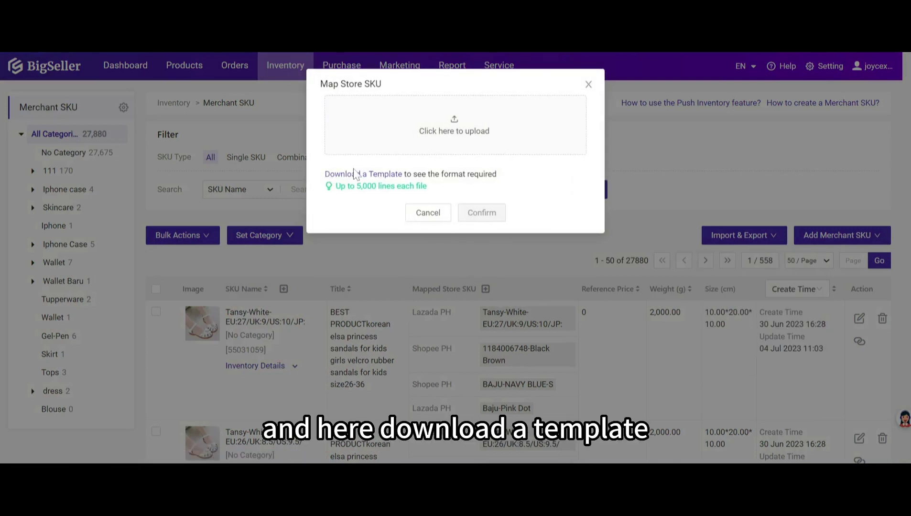
left_click(357, 176)
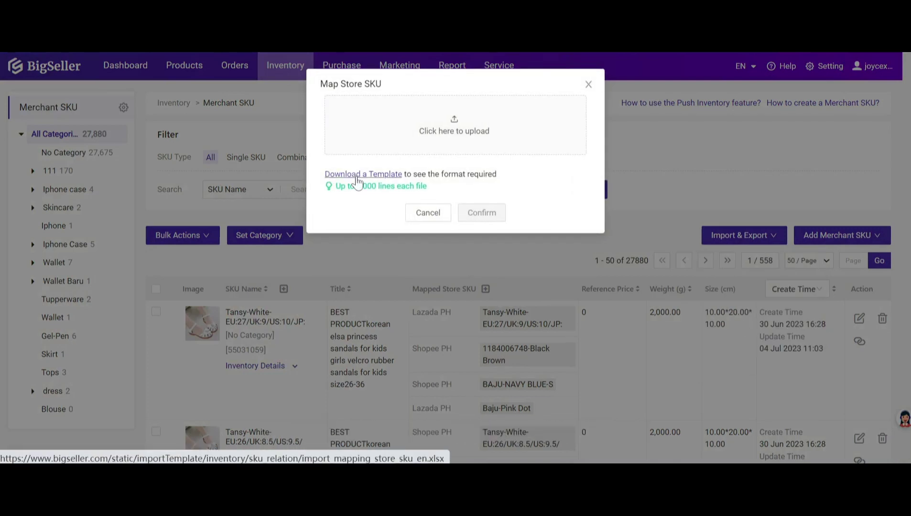
left_click(61, 442)
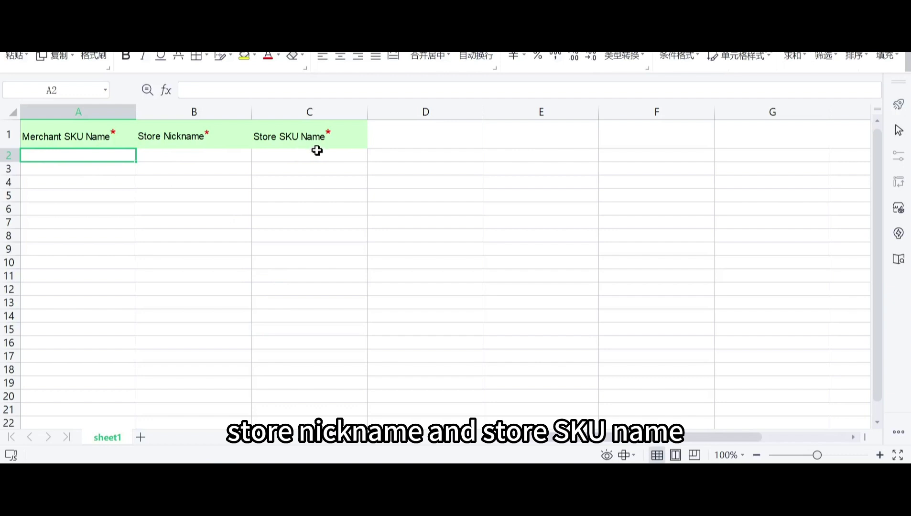
- Paste Test0628-2-6 into cell A2 as the first Merchant SKU Name
double_click(79, 160)
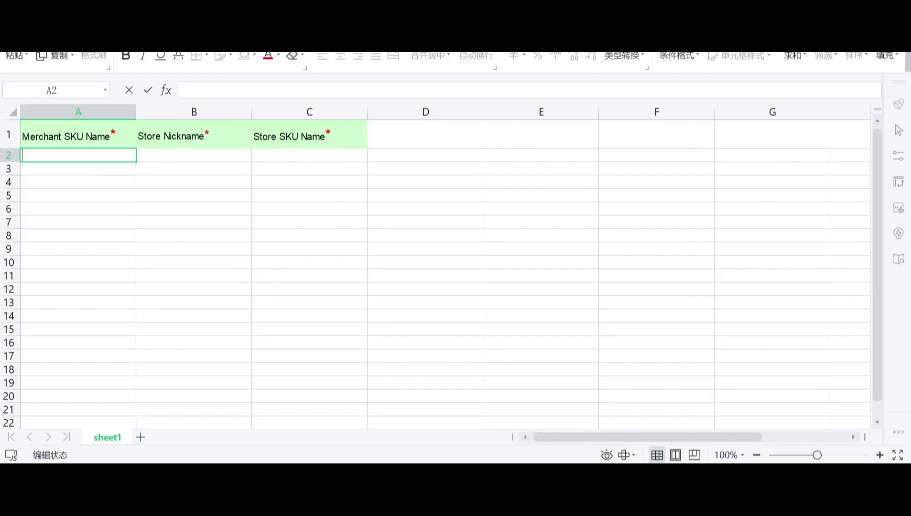
type("Test0628-2-6")
left_click(157, 154)
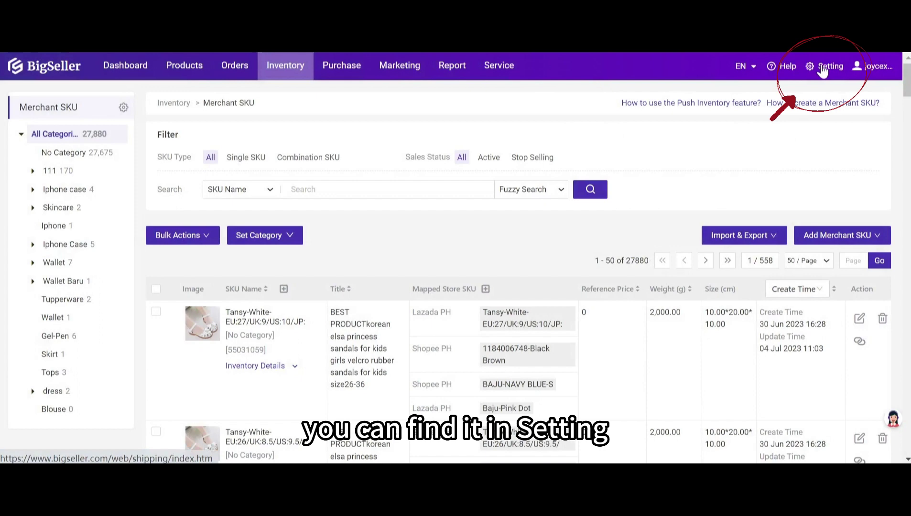
- Go to Settings > Store Authorization and select the Shopee PH store nickname
left_click(822, 67)
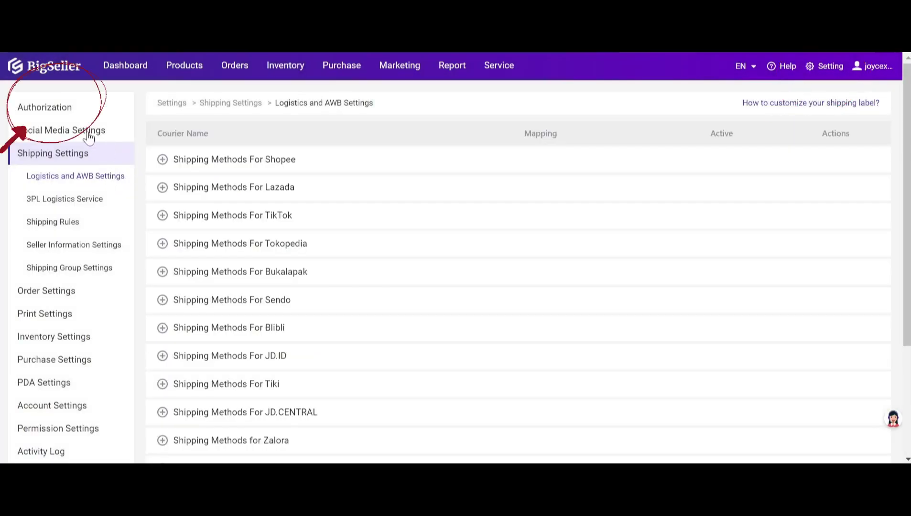
left_click(45, 107)
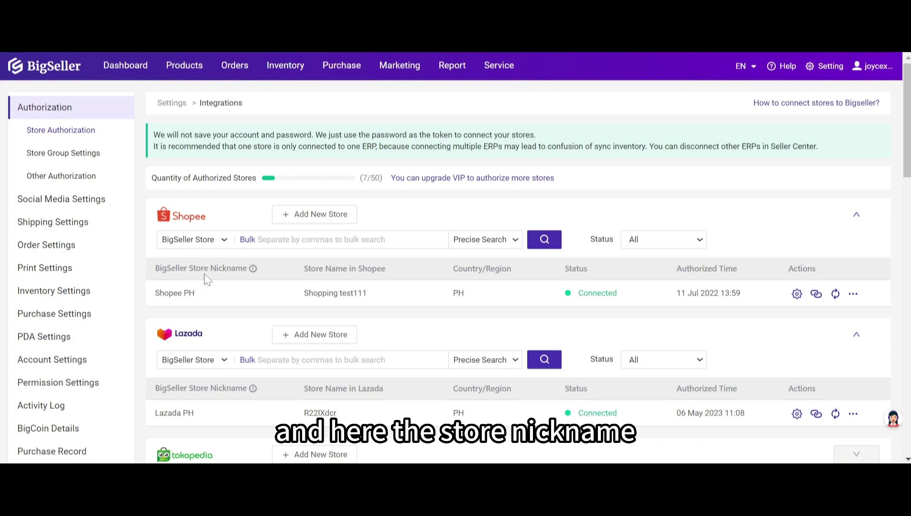
mouse_move(251, 275)
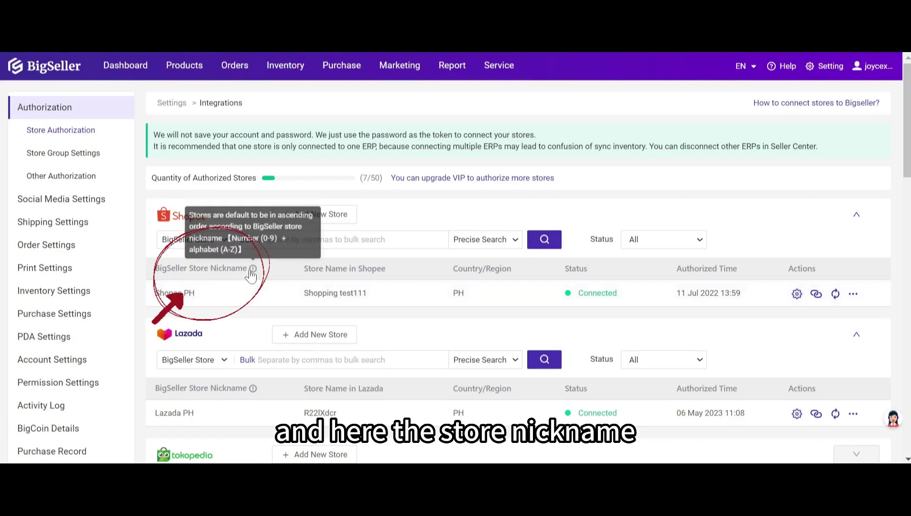
left_click_drag(154, 293, 198, 303)
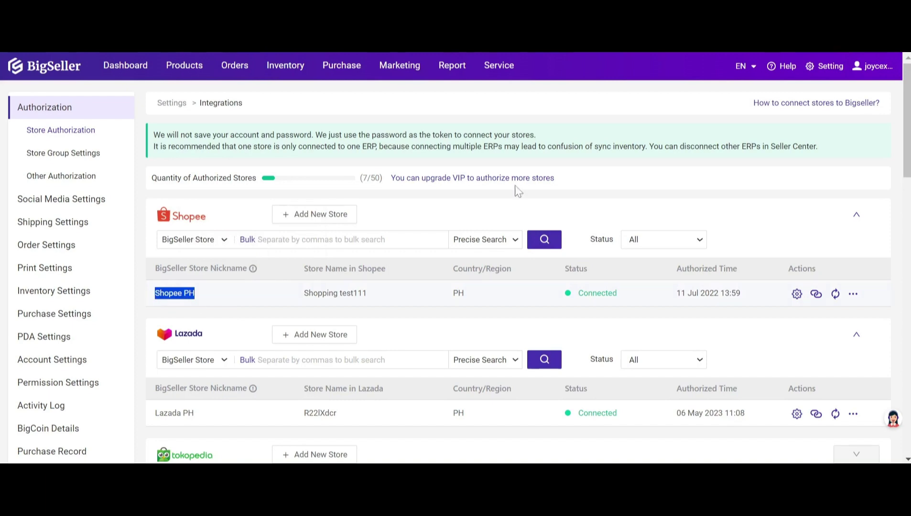
- Complete row 2 with store nickname Shopee PH and store SKU Test0628-2-6
mouse_move(86, 473)
left_click(172, 474)
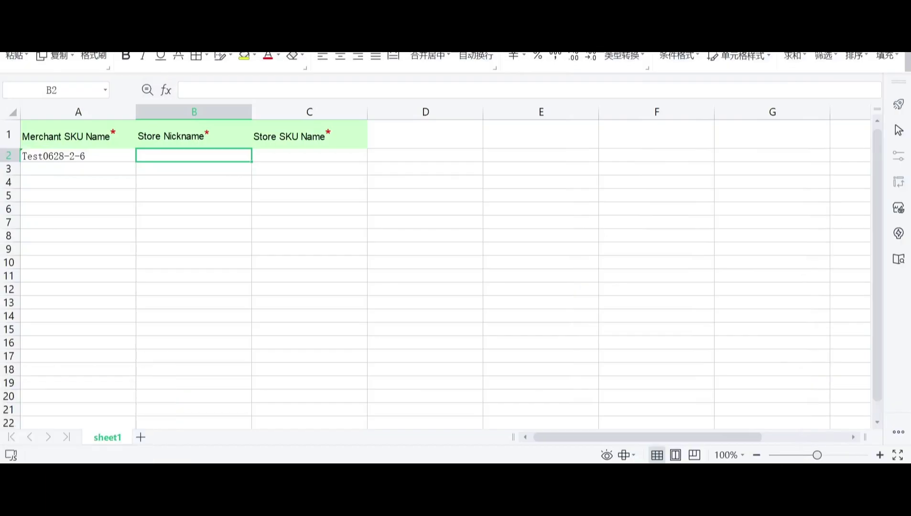
double_click(221, 157)
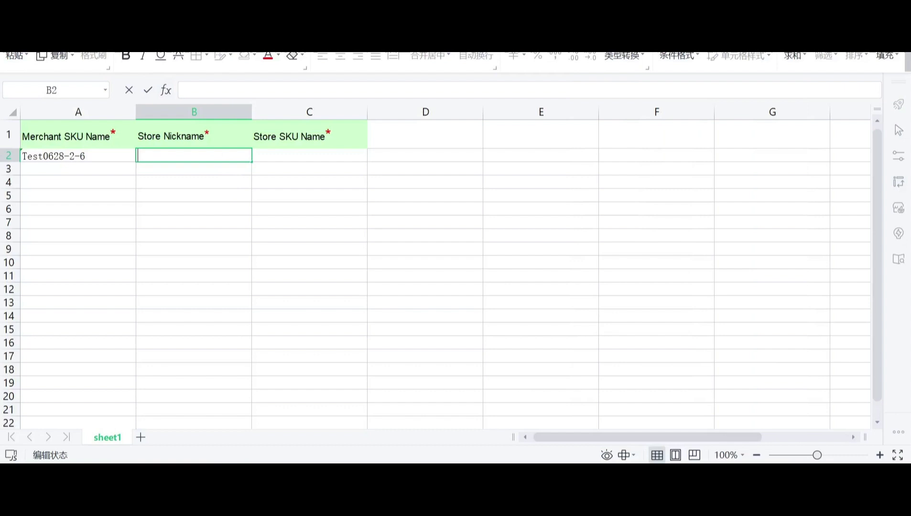
type("Shopee PH")
left_click(305, 158)
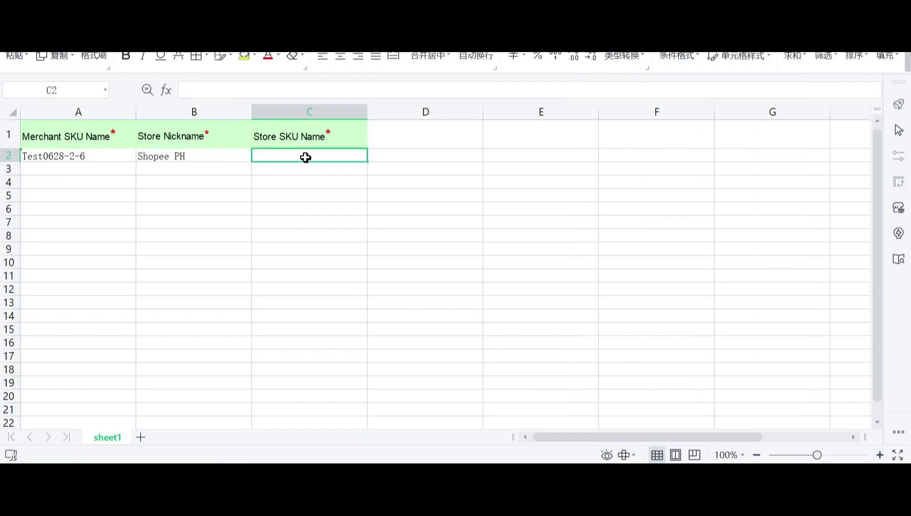
type("Test0628-2-6")
left_click(310, 173)
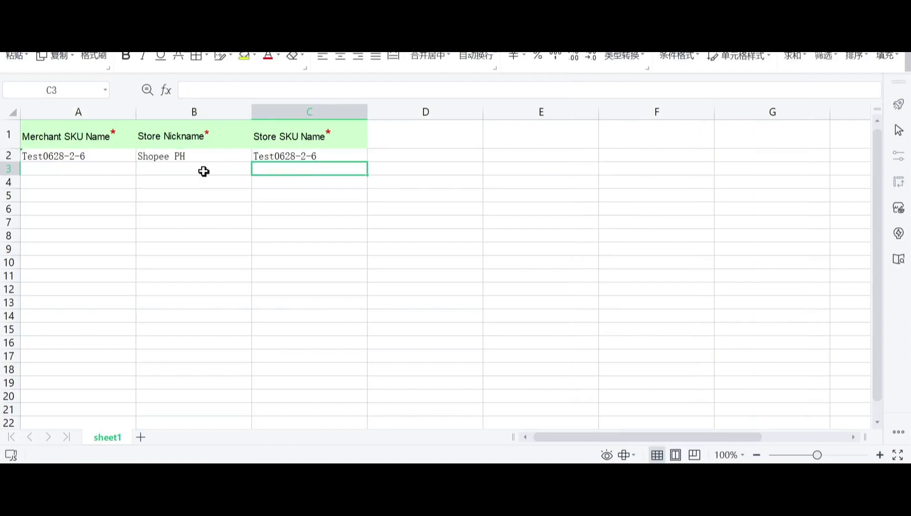
left_click(53, 169)
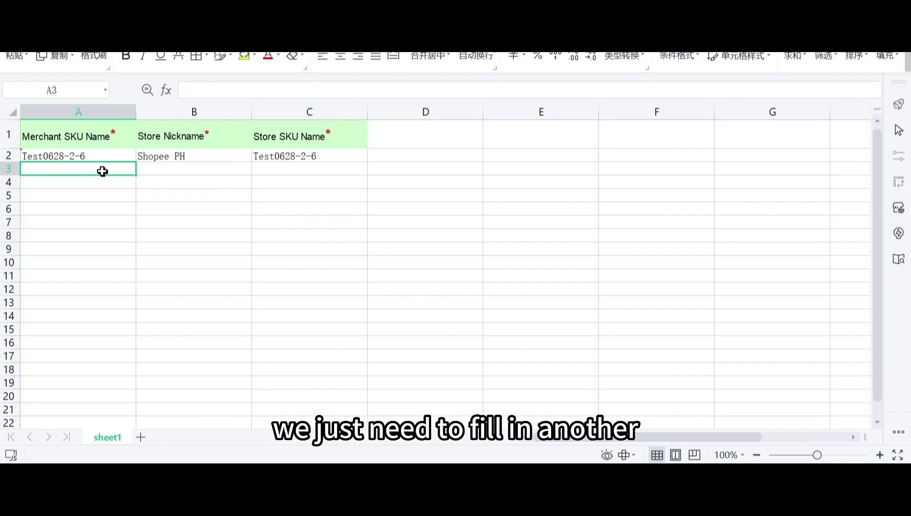
- Paste Test0628-3 into cell C3 as the second store SKU
left_click(288, 170)
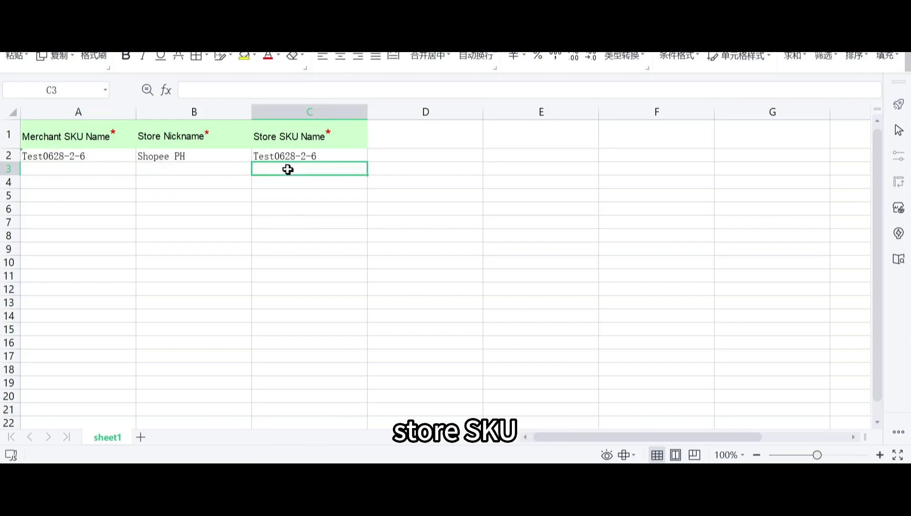
double_click(288, 170)
type("Test0628-3")
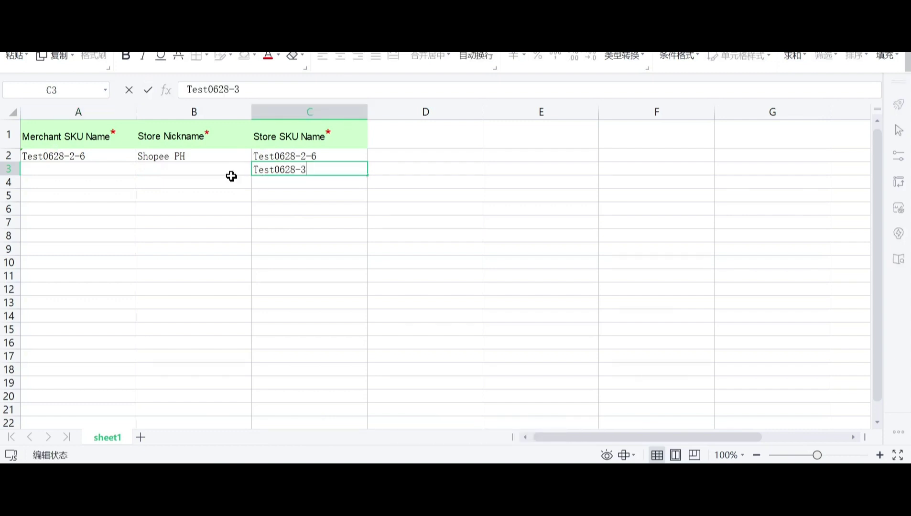
left_click(83, 169)
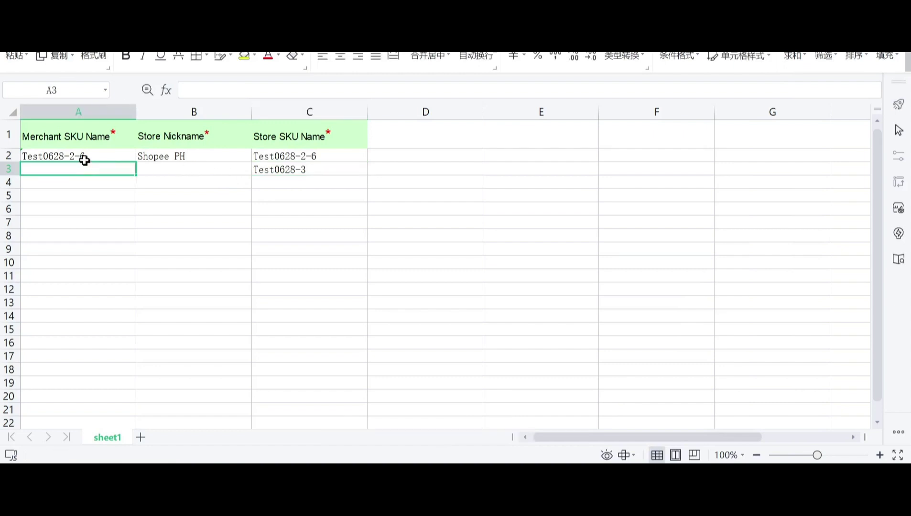
- Copy Test0628-2-6 into A3 and Shopee PH into B3 to finish row 3
left_click(98, 158)
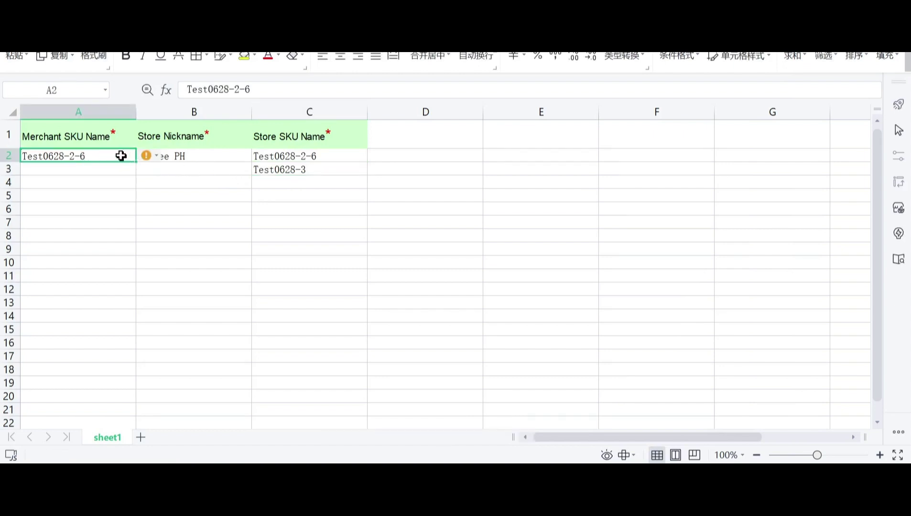
key("ctrl+c")
left_click(103, 172)
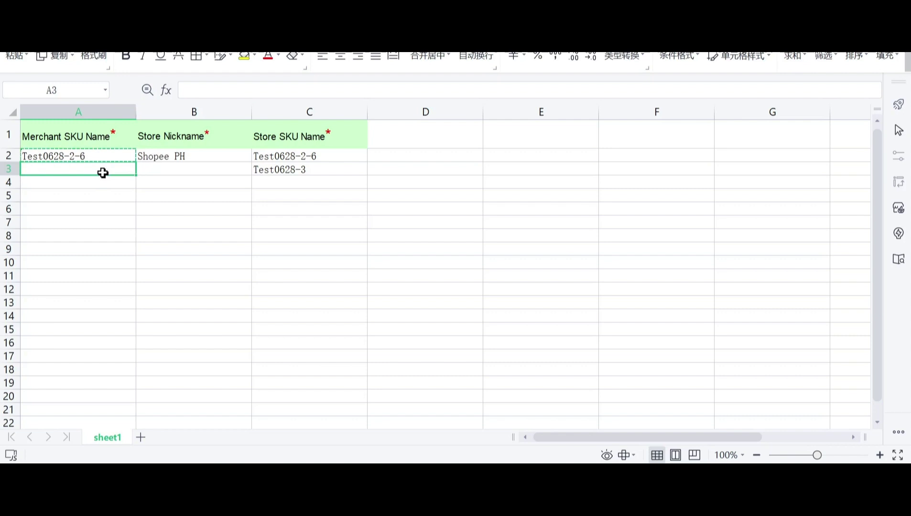
key("ctrl+v")
left_click(194, 158)
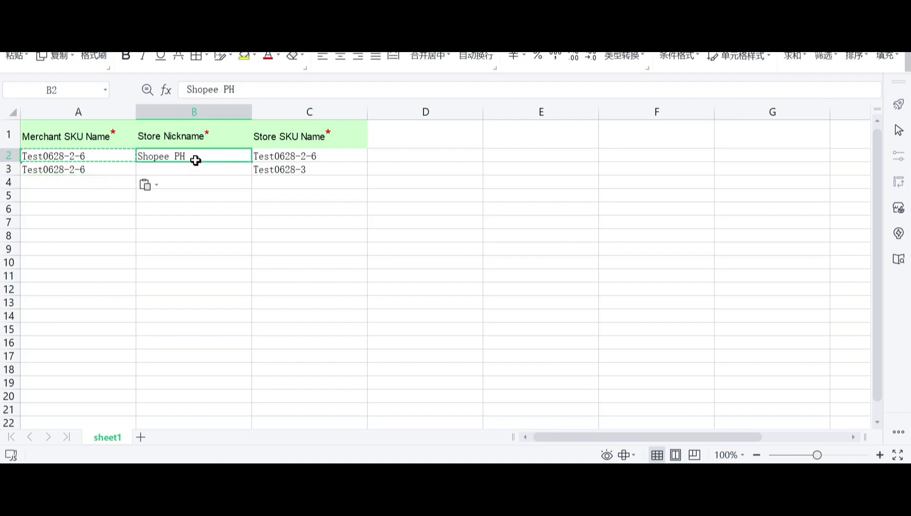
key("ctrl+c")
left_click(197, 178)
left_click(205, 169)
key("ctrl+v")
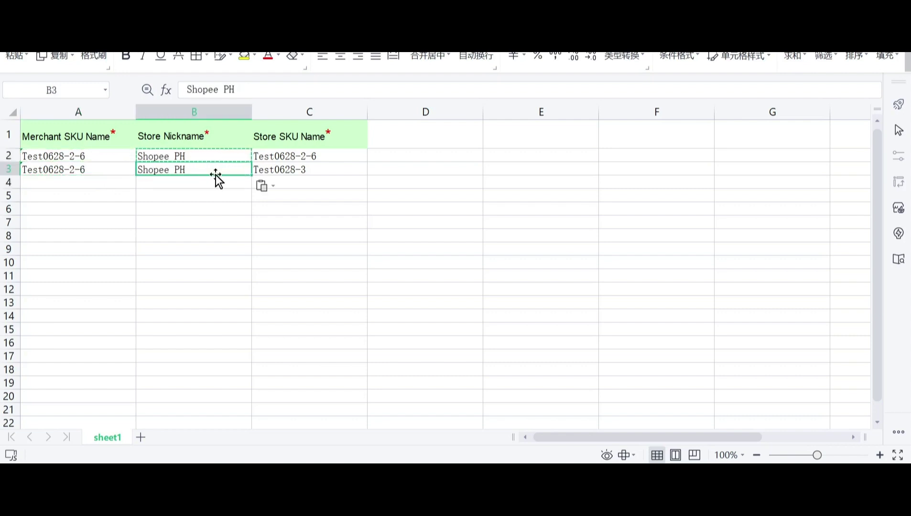
left_click(314, 182)
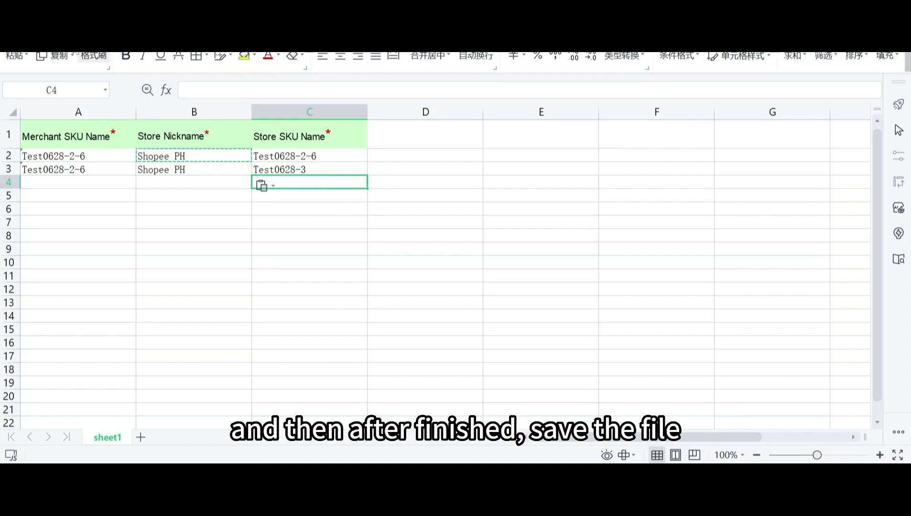
key("Escape")
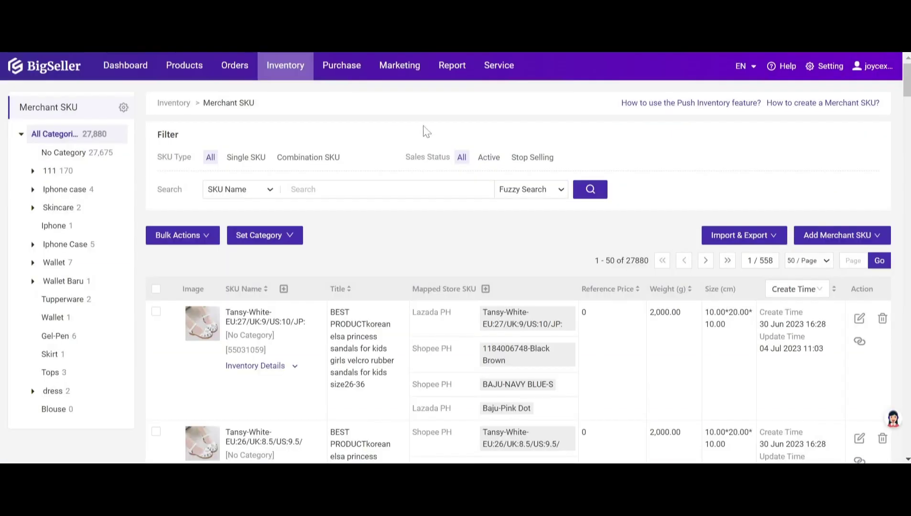
- Import import_mapping_store_sku_en.xlsx through Map Store SKU and close the 0-success, 0-failed result
mouse_move(285, 66)
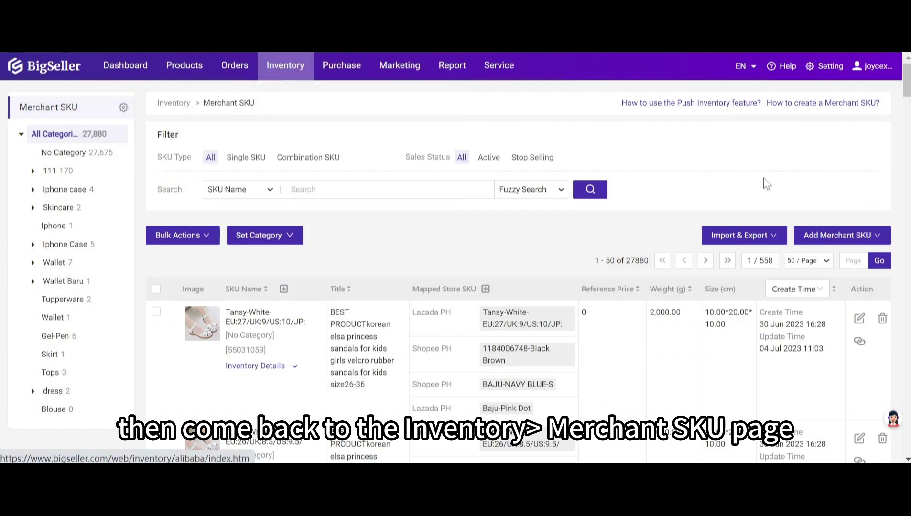
mouse_move(765, 244)
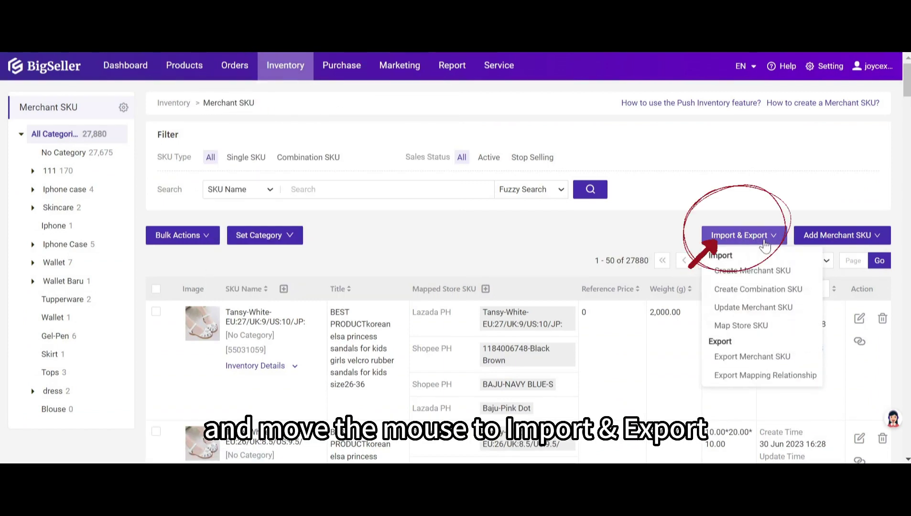
left_click(761, 328)
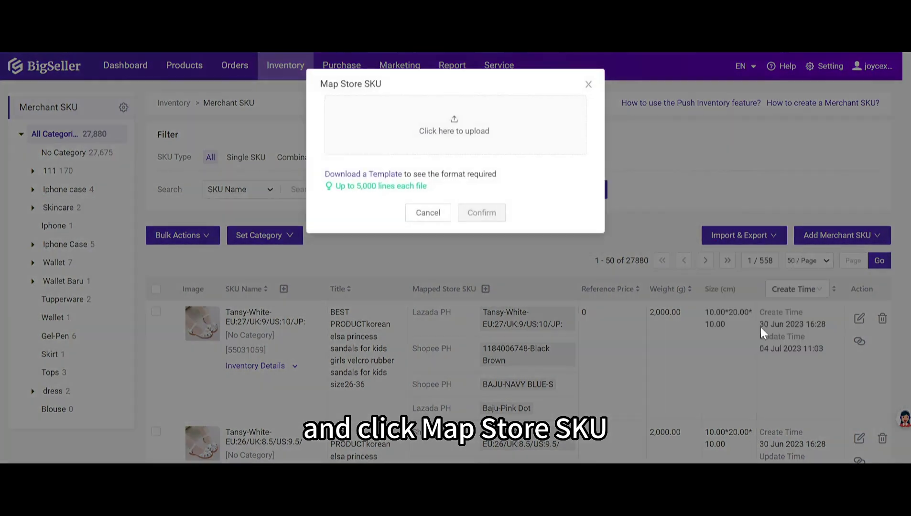
left_click(457, 135)
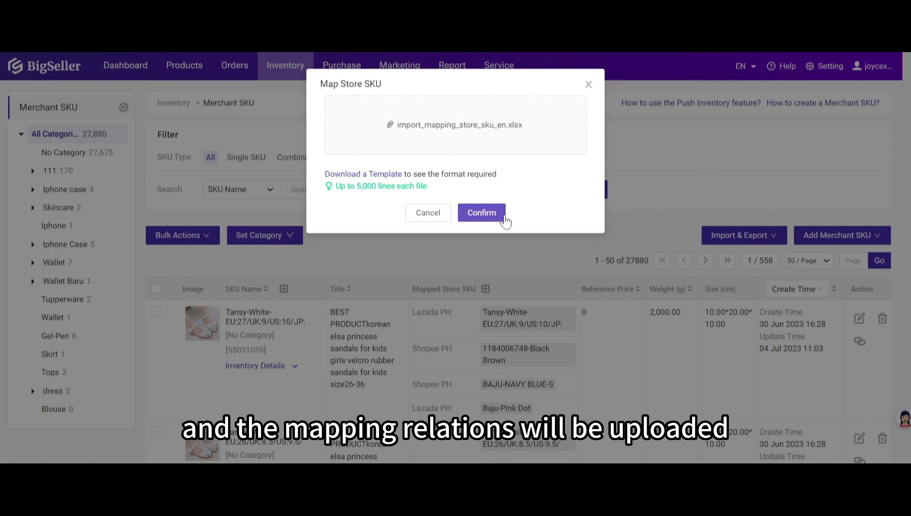
left_click(504, 219)
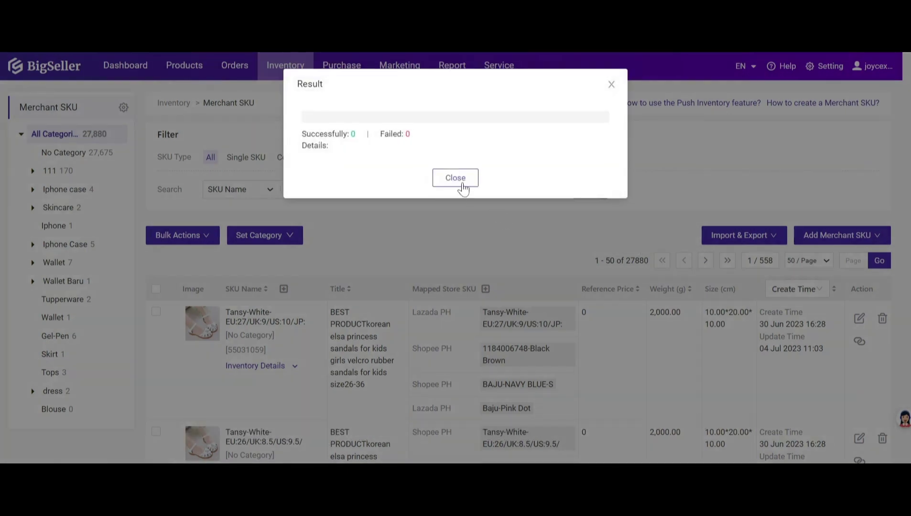
left_click(462, 187)
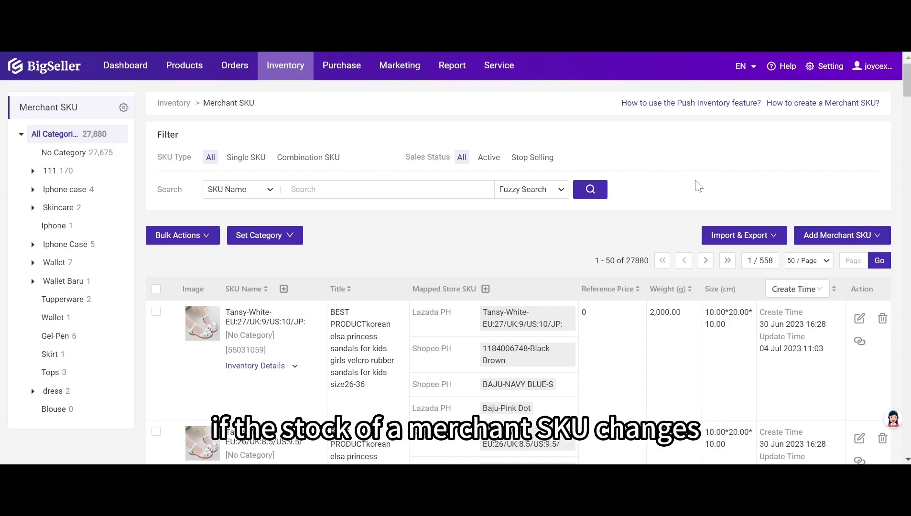
- Go to Inventory > Push Rules and open a blank Add Push Rule form
mouse_move(300, 70)
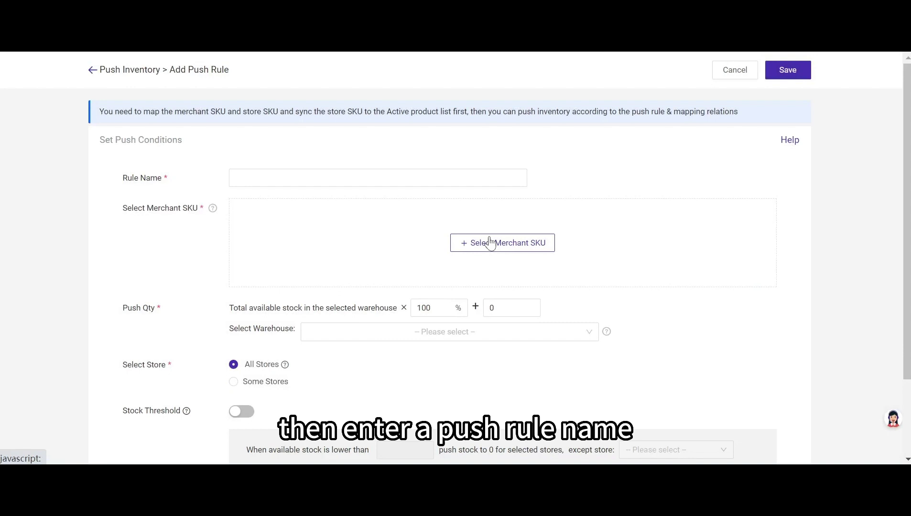
- Name the rule Test 07 and add TANSYLEE-32holePinkWithLED and TANSYLEE-32holeBlueWithLED merchant SKUs
left_click(254, 179)
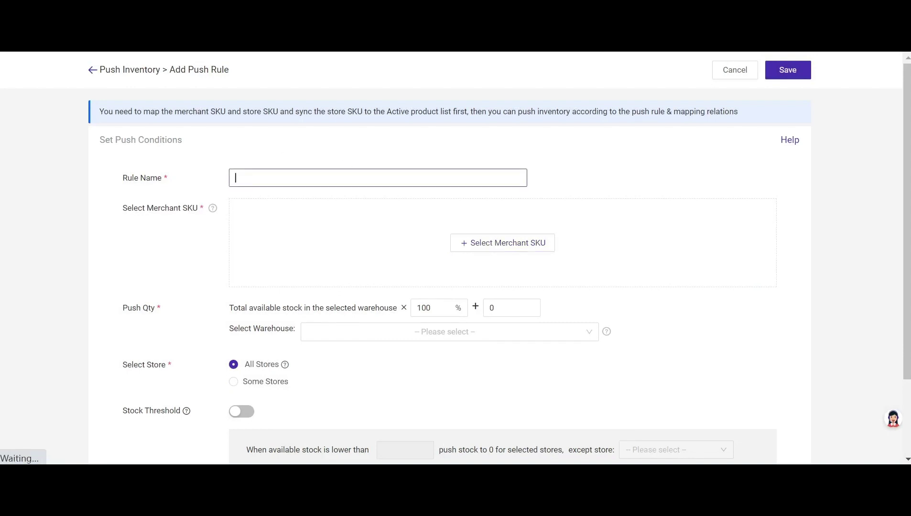
type("Test 07")
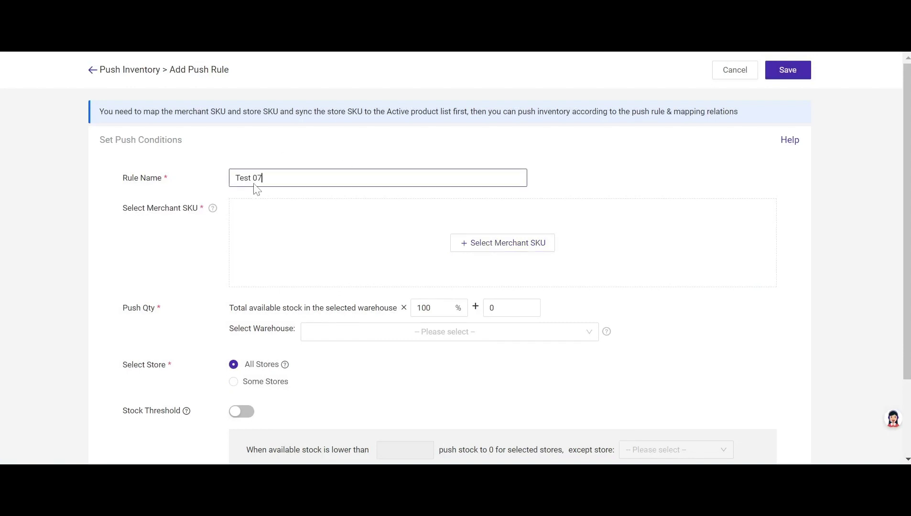
left_click(493, 242)
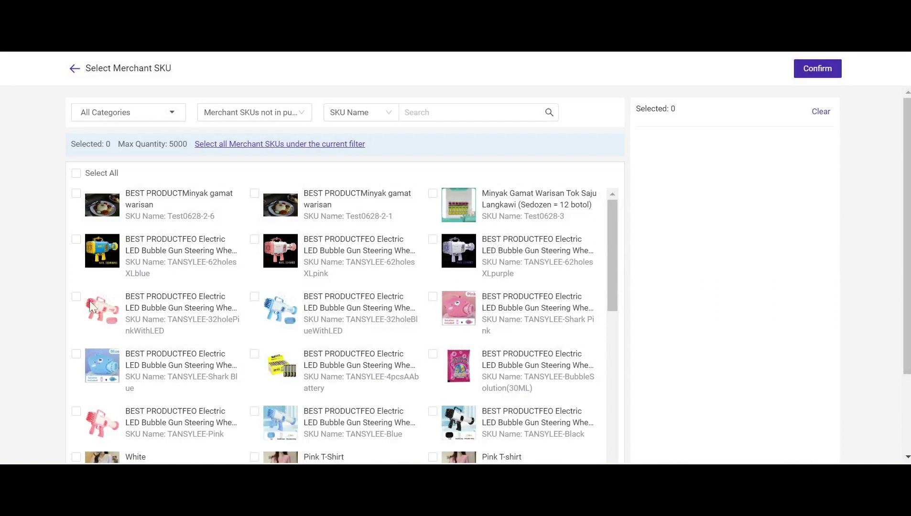
left_click(76, 297)
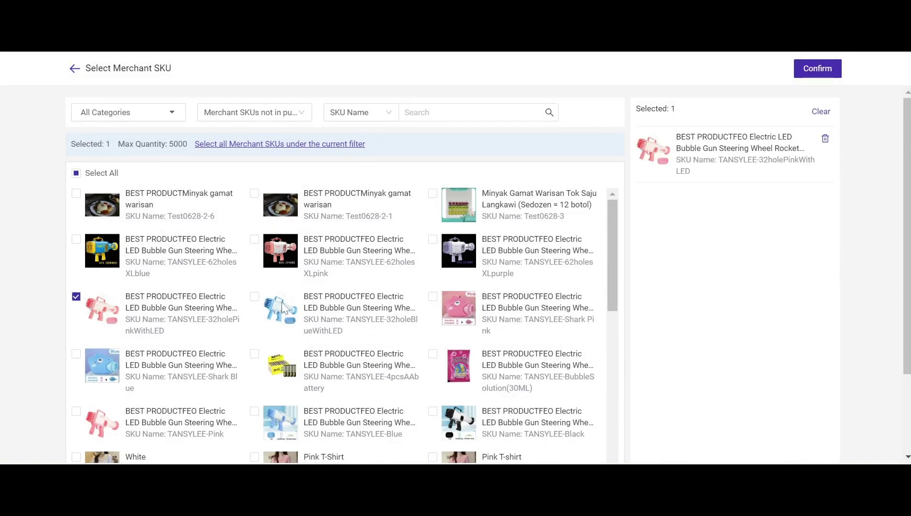
left_click(254, 300)
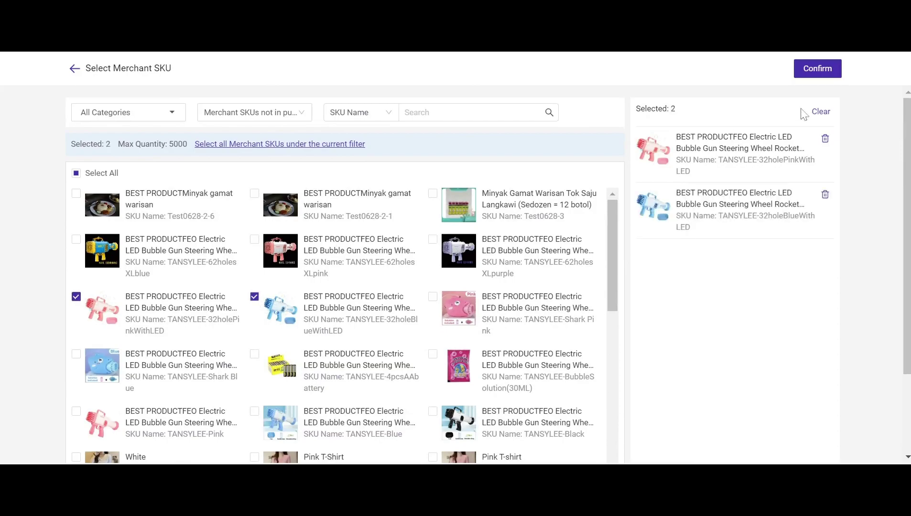
left_click(816, 70)
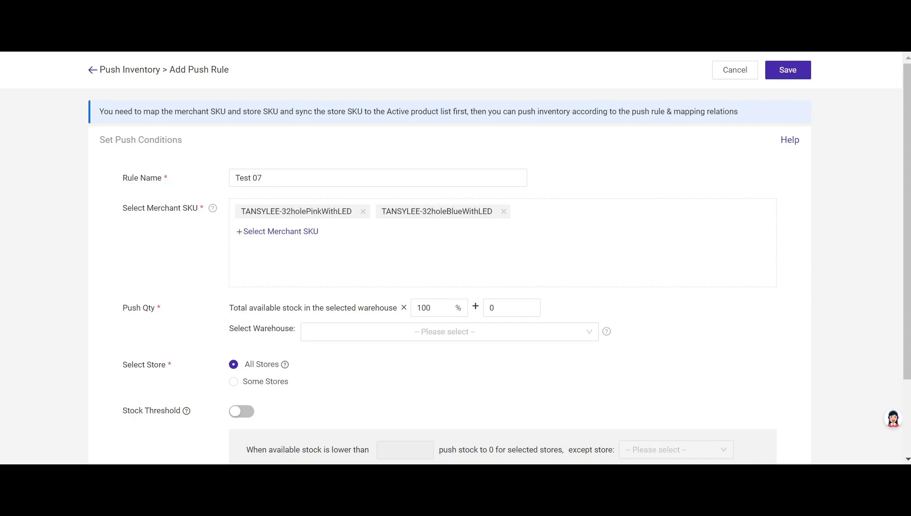
- Try Push Qty values of 80% and then 100% of warehouse stock plus 200
left_click(430, 308)
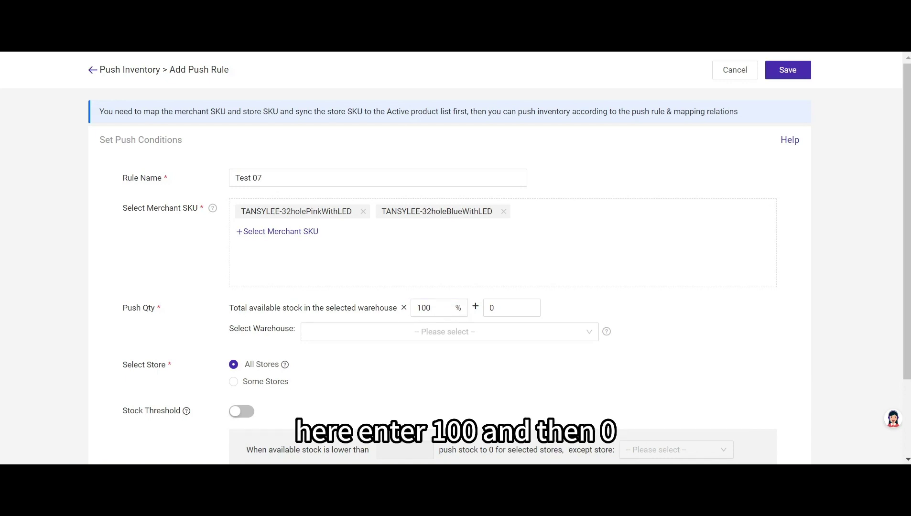
left_click(493, 308)
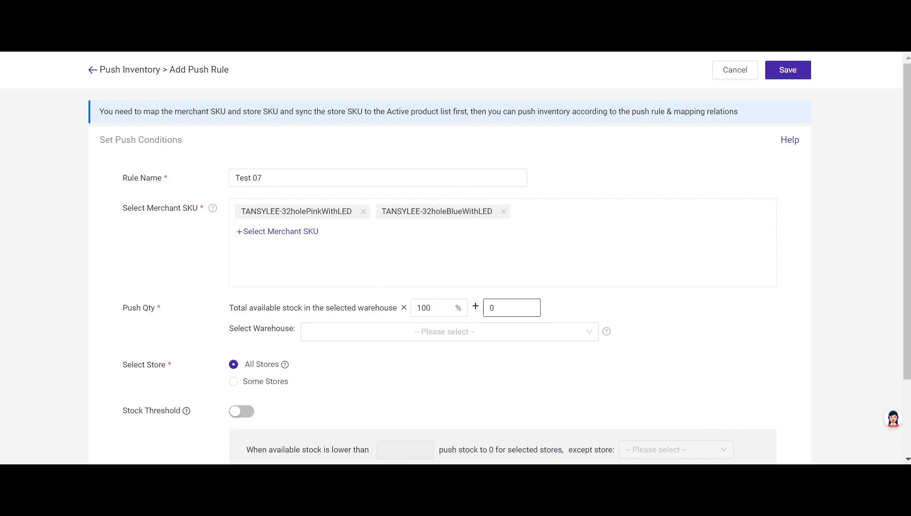
left_click(431, 308)
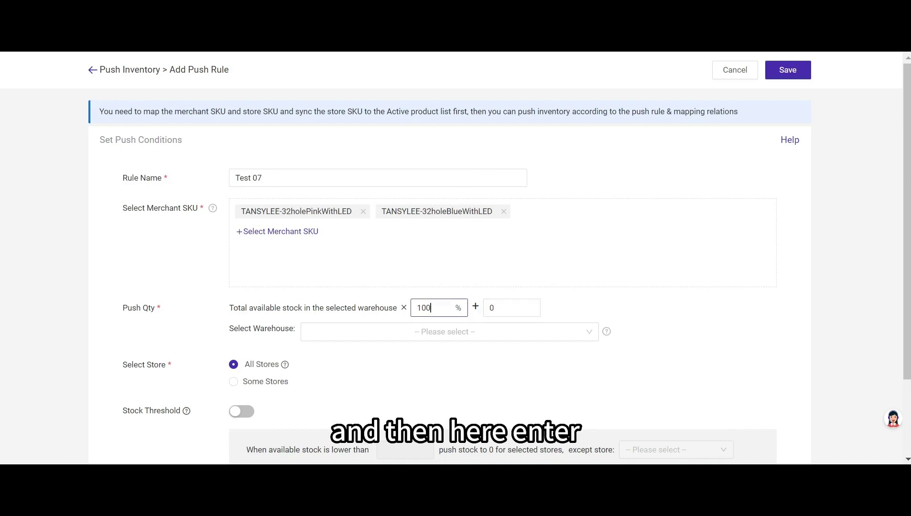
key("BackSpace")
key("BackSpace")
key("BackSpace")
type("80")
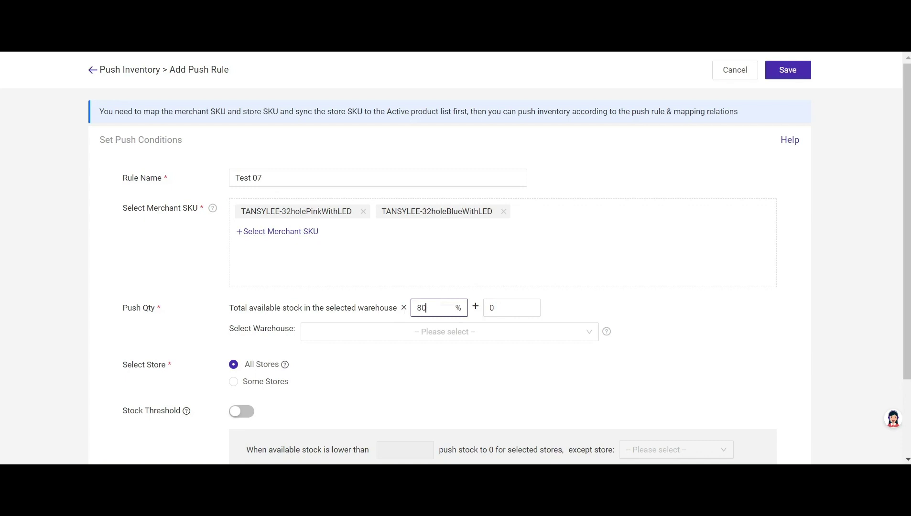
left_click(511, 308)
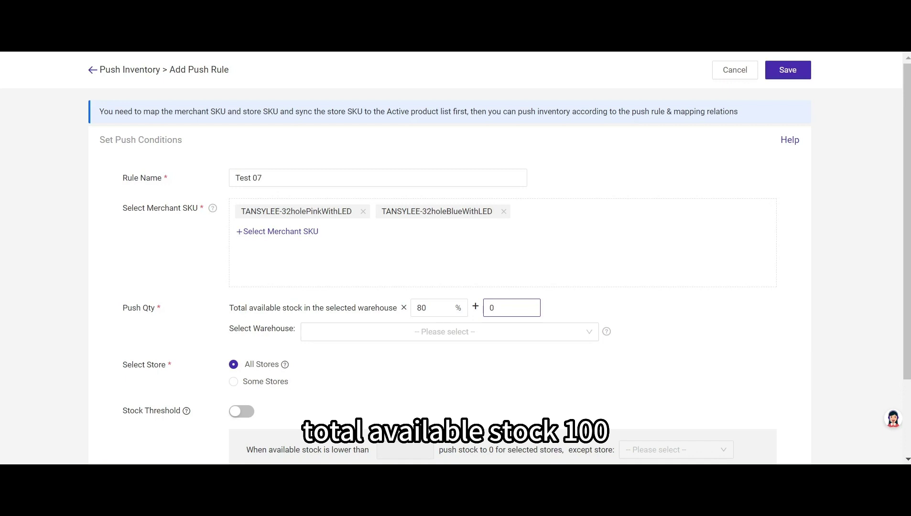
left_click(430, 308)
key("BackSpace")
key("BackSpace")
type("1")
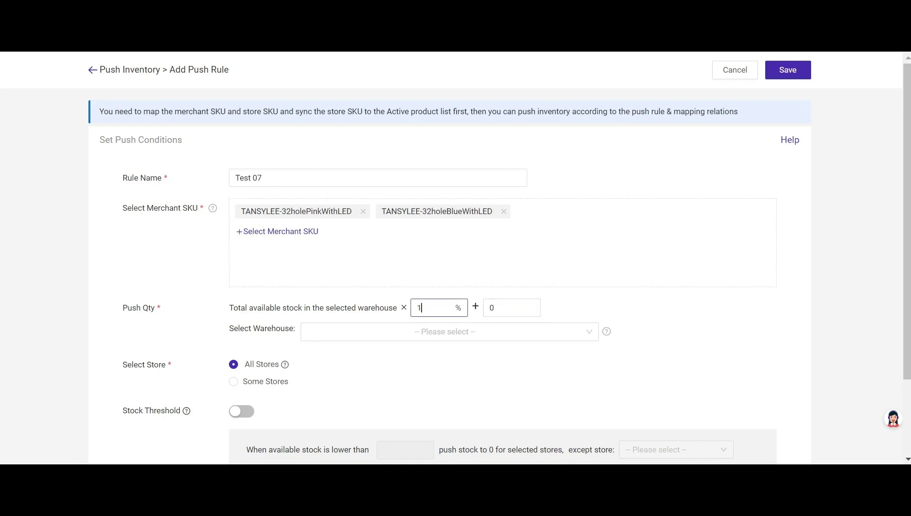
type("00")
key("Tab")
key("BackSpace")
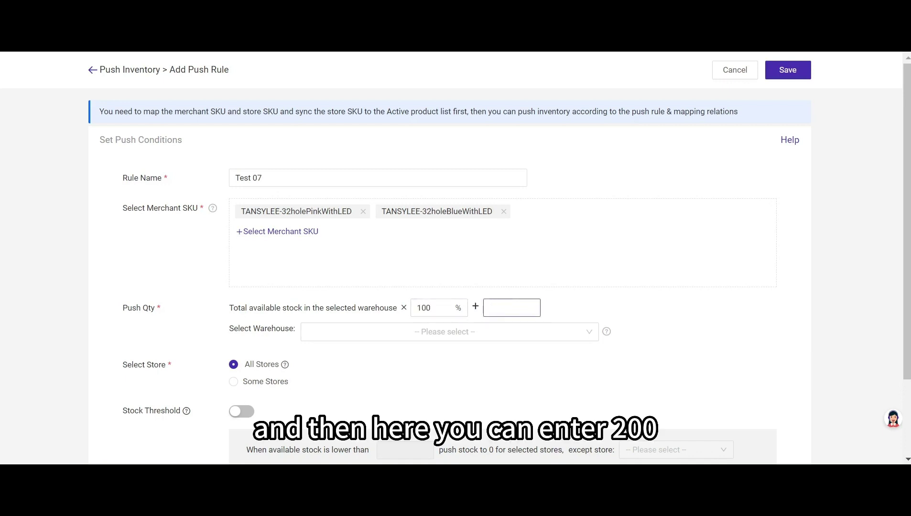
type("200")
- Set Push Qty to 150% of available warehouse stock plus 0
left_click(430, 308)
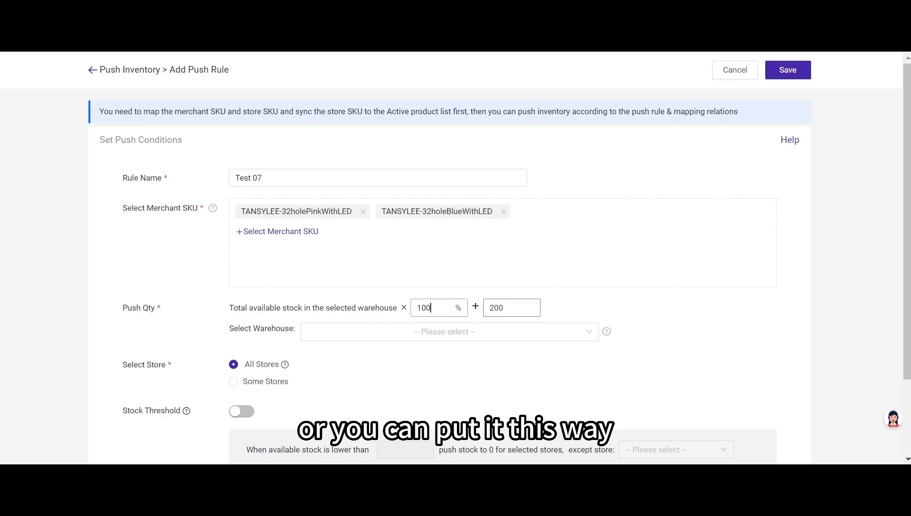
double_click(424, 308)
type("150")
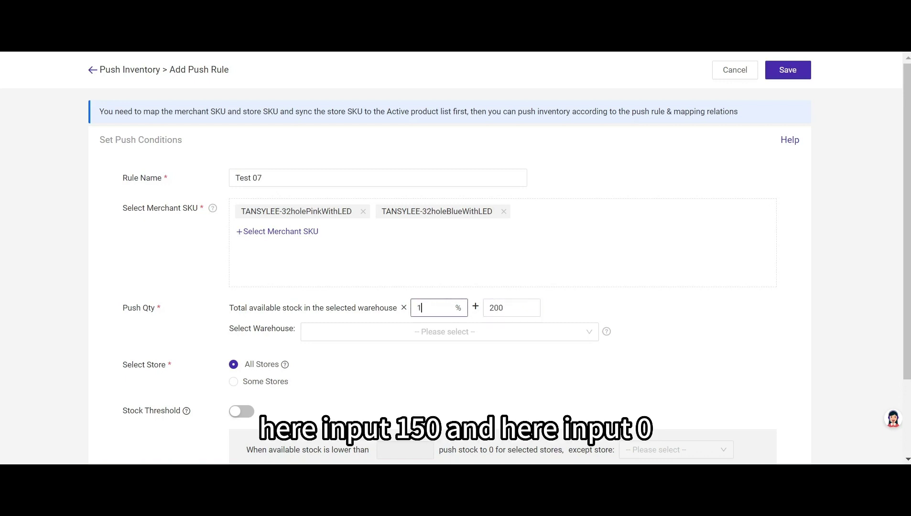
double_click(484, 314)
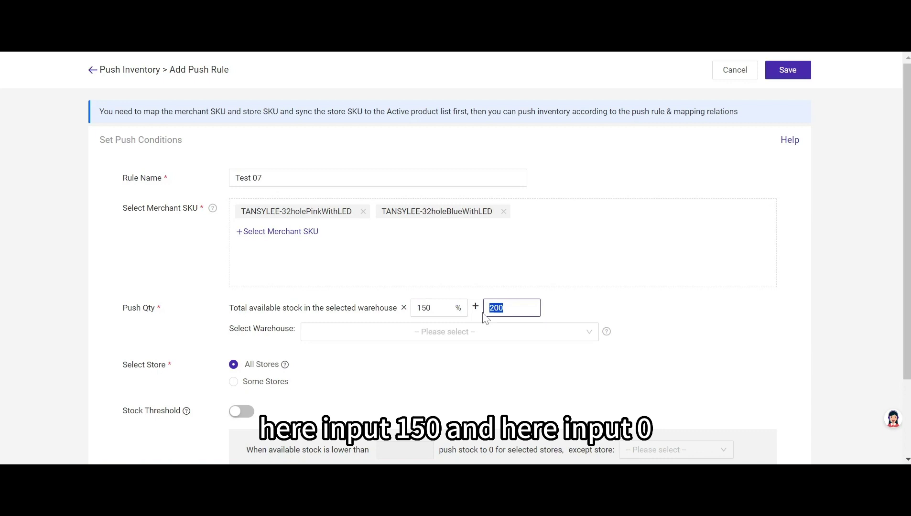
type("0")
key("Tab")
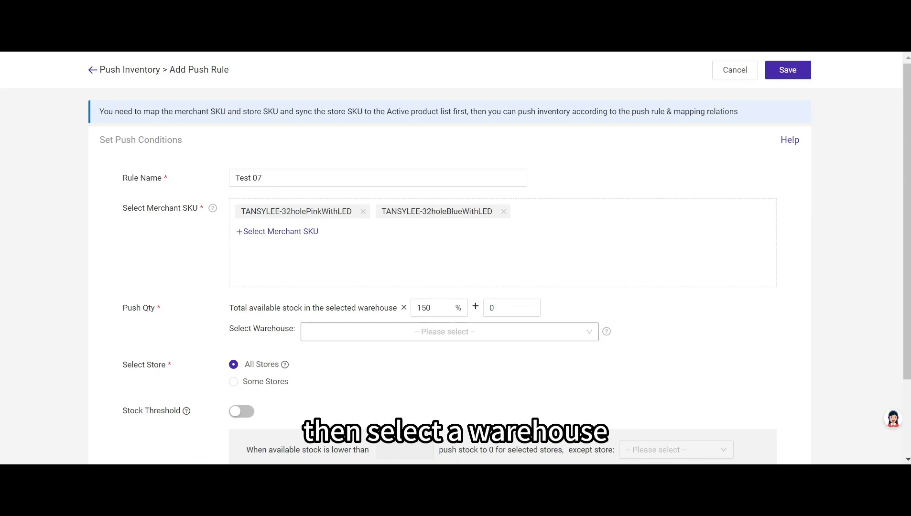
- Select warehouses 22 and A as the rule's stock sources
left_click(337, 377)
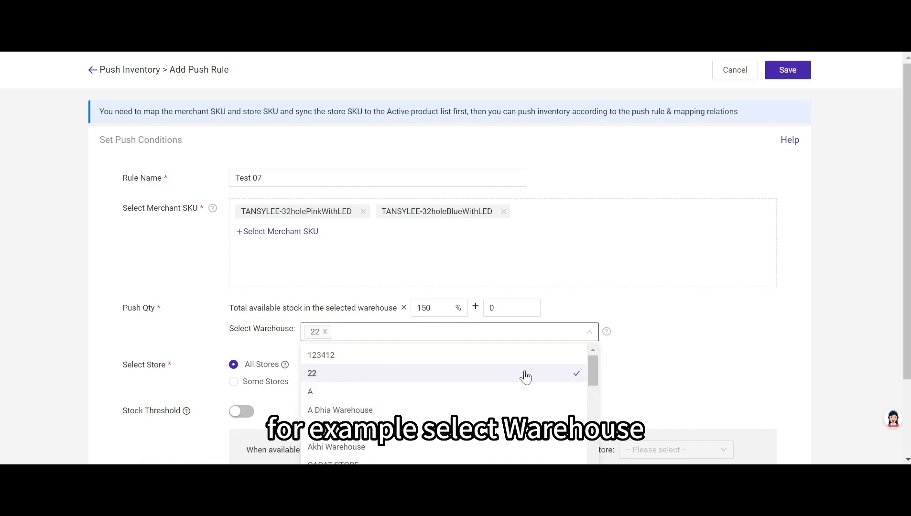
left_click(324, 396)
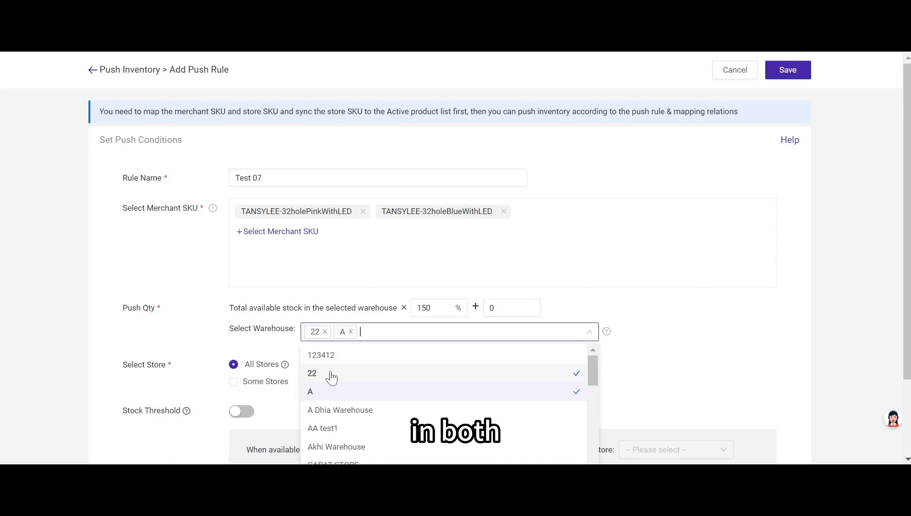
left_click(638, 362)
- Try Some Stores, then set the rule to push to All Stores
scroll(252, 278, "down", 3)
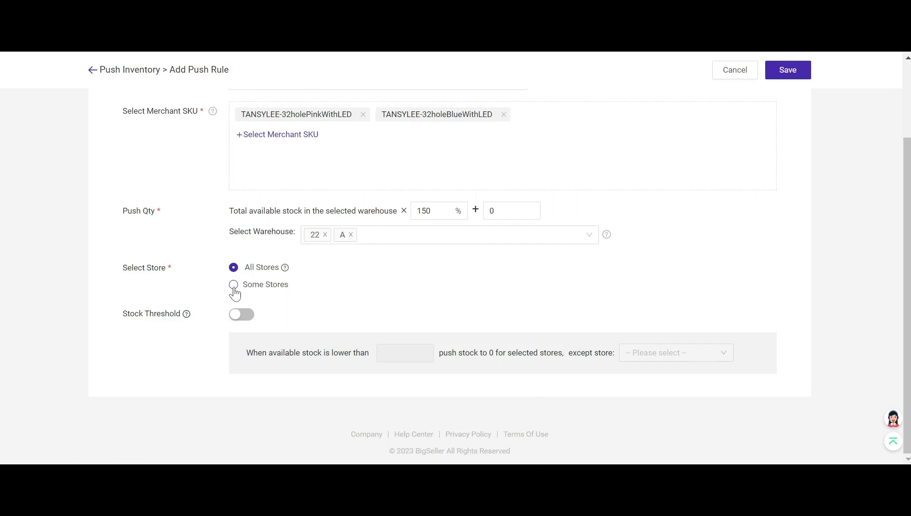
left_click(234, 286)
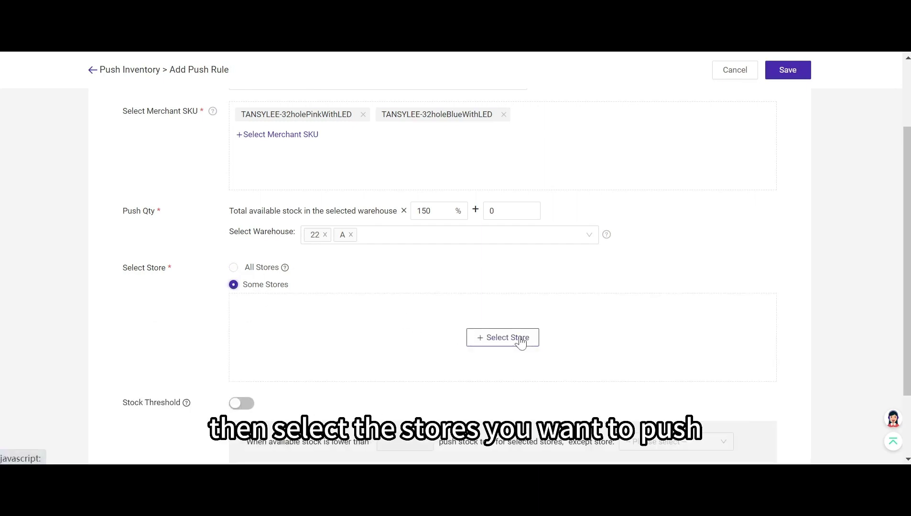
left_click(233, 267)
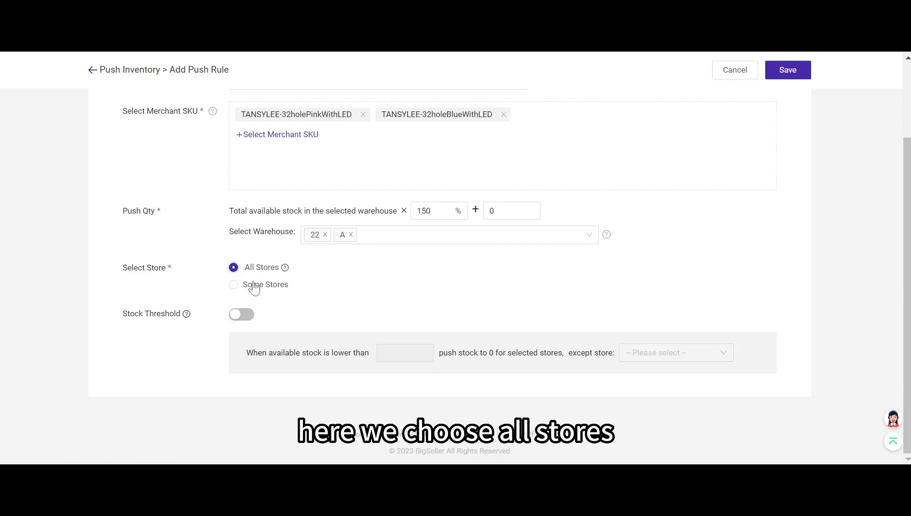
- Turn on Stock Threshold with 10 (one store excepted) and 5 for all stores
left_click(241, 314)
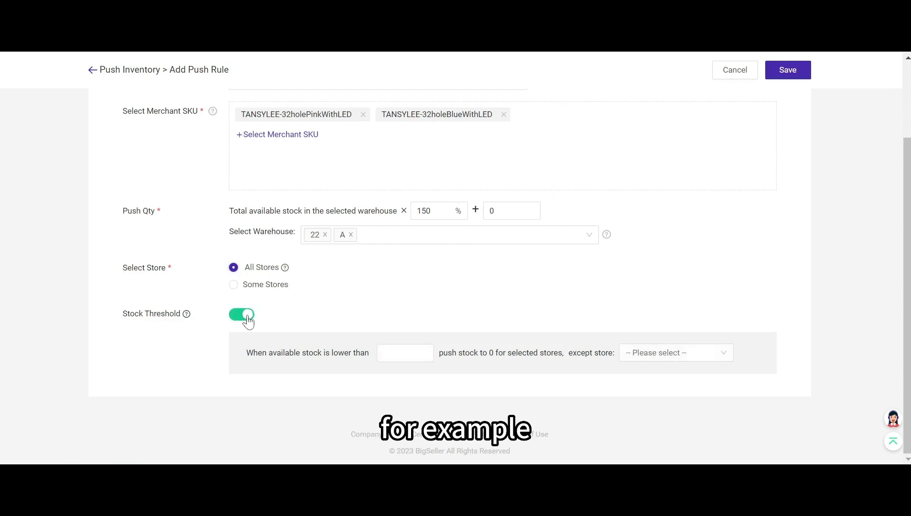
type("10")
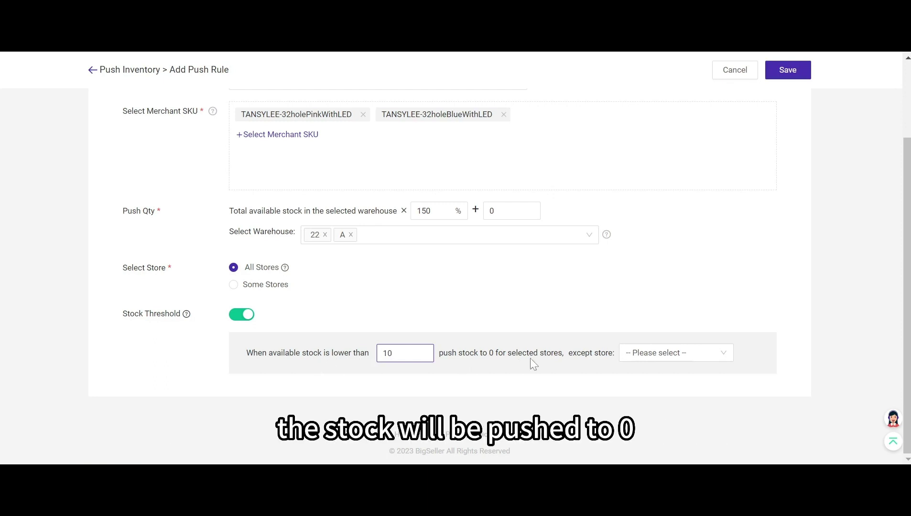
left_click(684, 357)
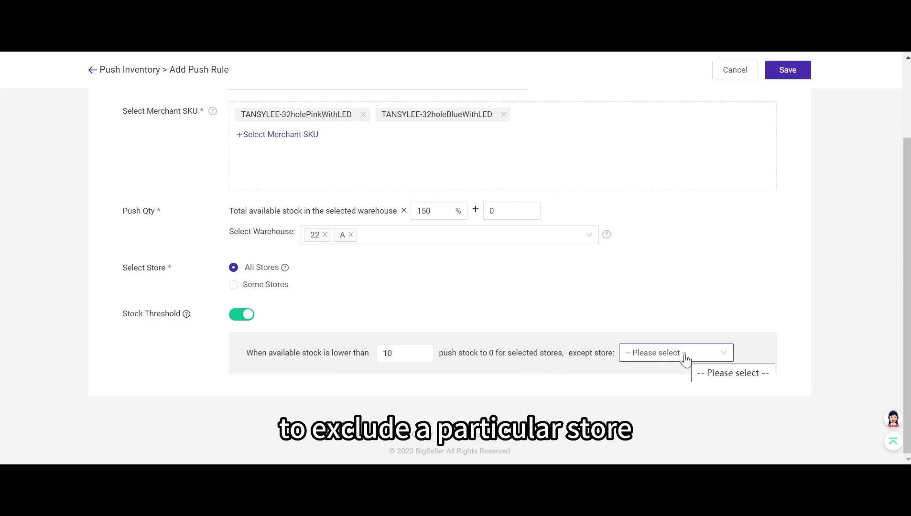
left_click(684, 358)
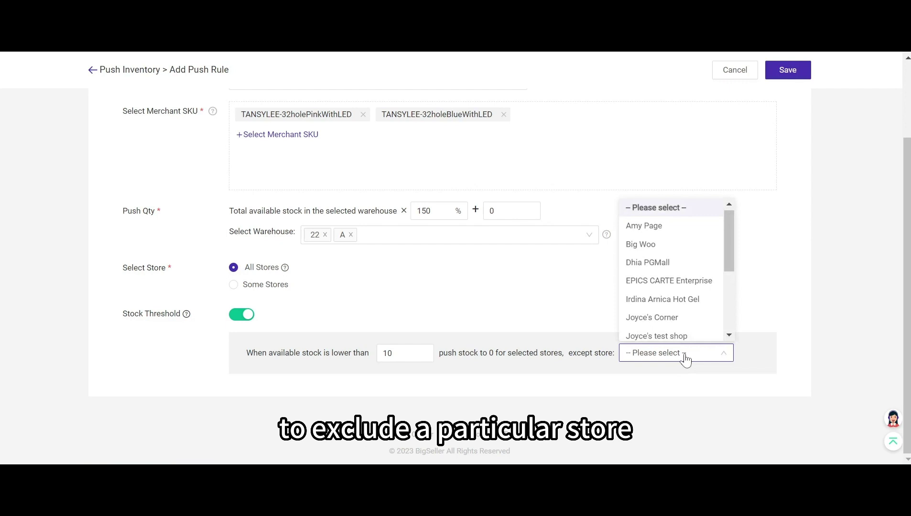
left_click(662, 228)
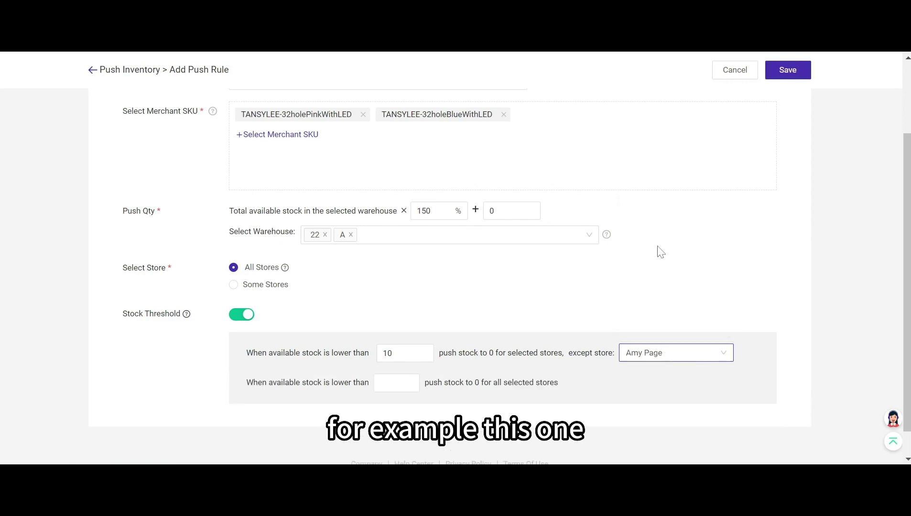
key("Tab")
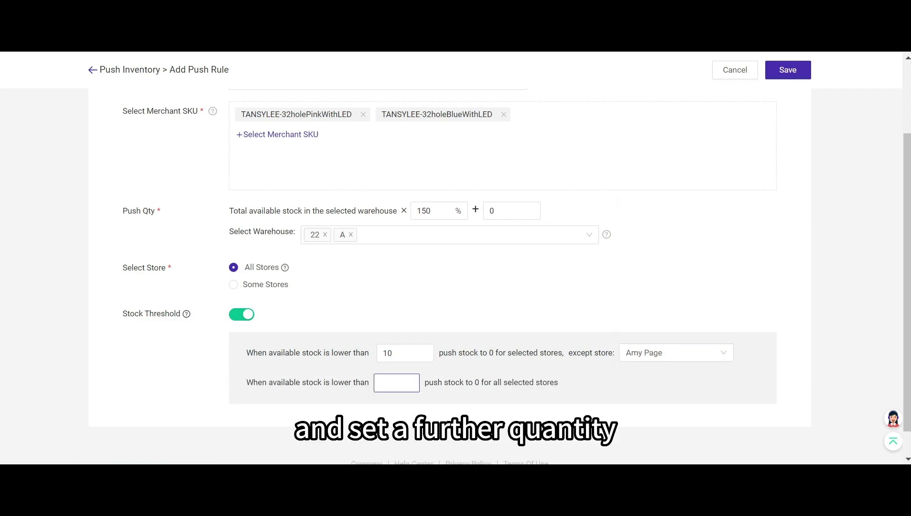
type("5")
scroll(577, 292, "down", 2)
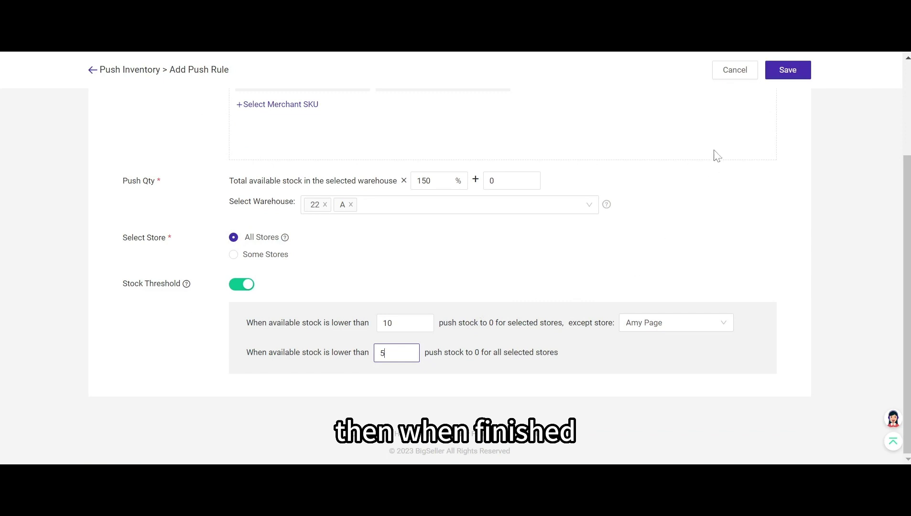
- Save the Test 07 rule with Save & Push Immediately, then scroll to rule 11
left_click(788, 71)
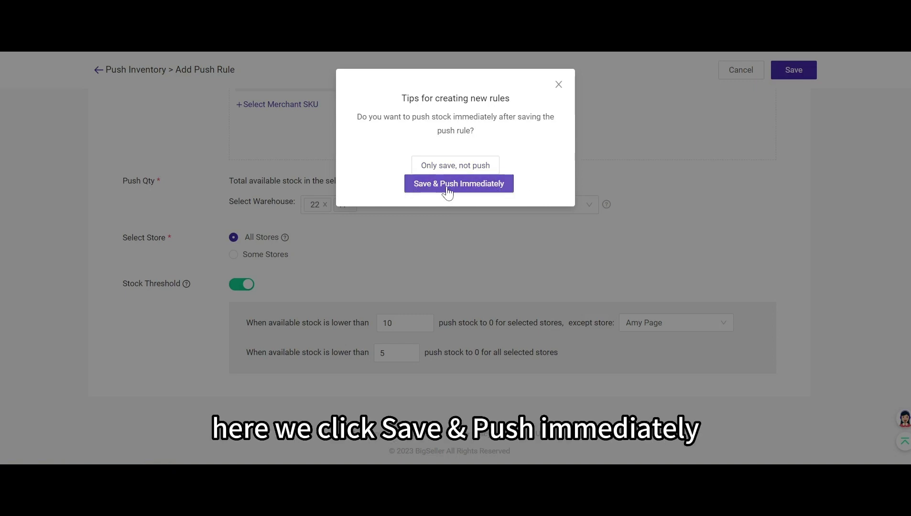
left_click(483, 193)
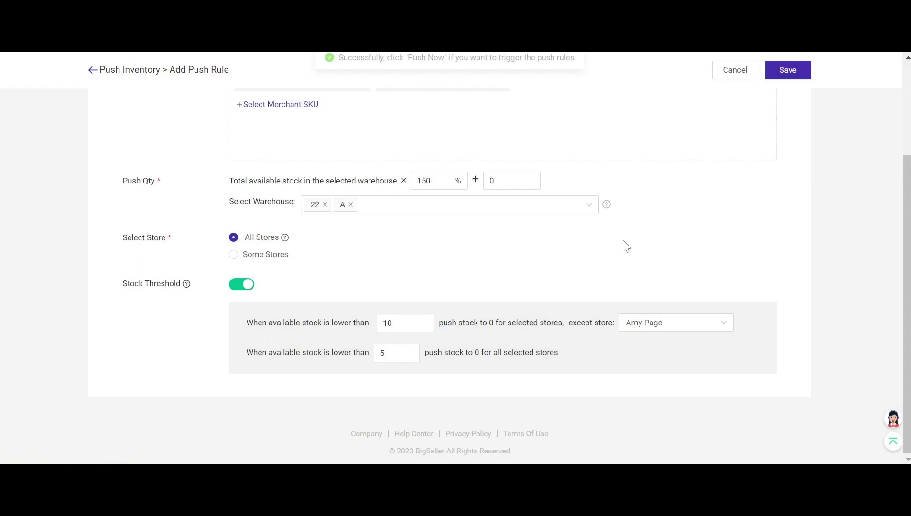
scroll(627, 246, "down", 20)
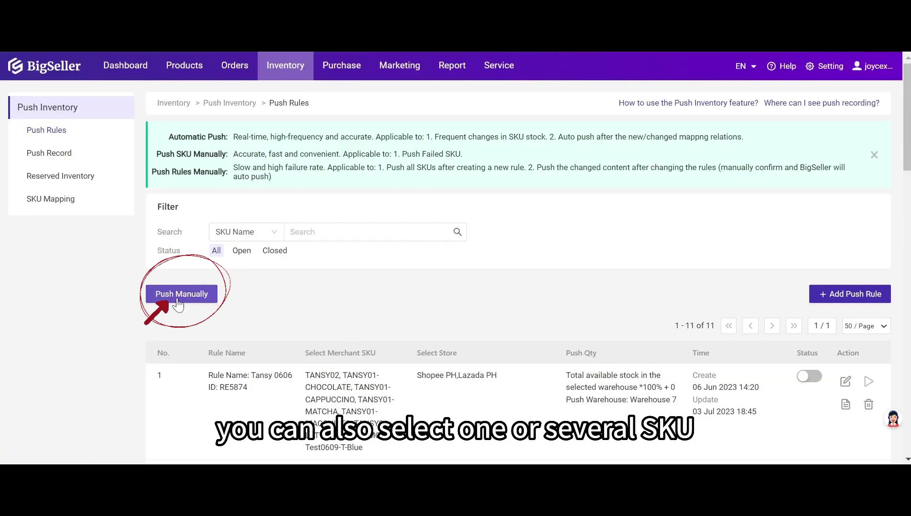
- Manually push stock for SKU Test0628-1-A-purple-S and close the 1-success result
left_click(178, 301)
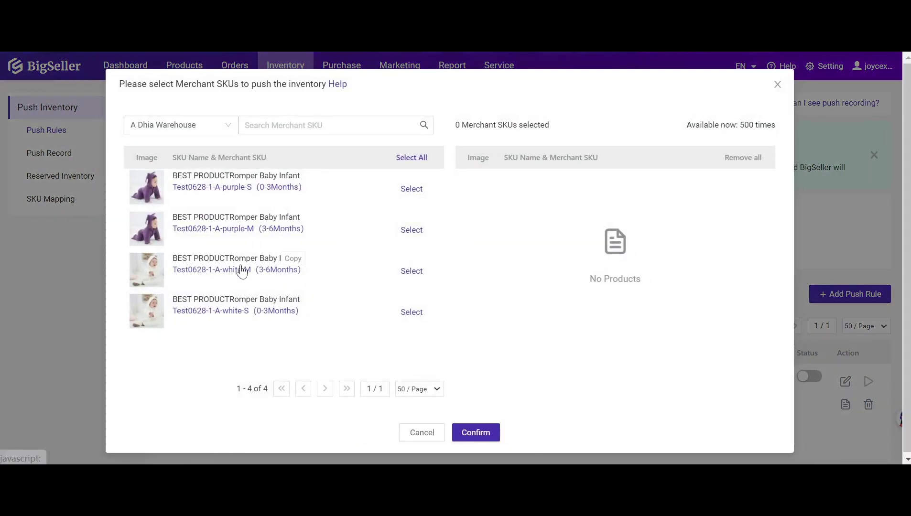
left_click(412, 189)
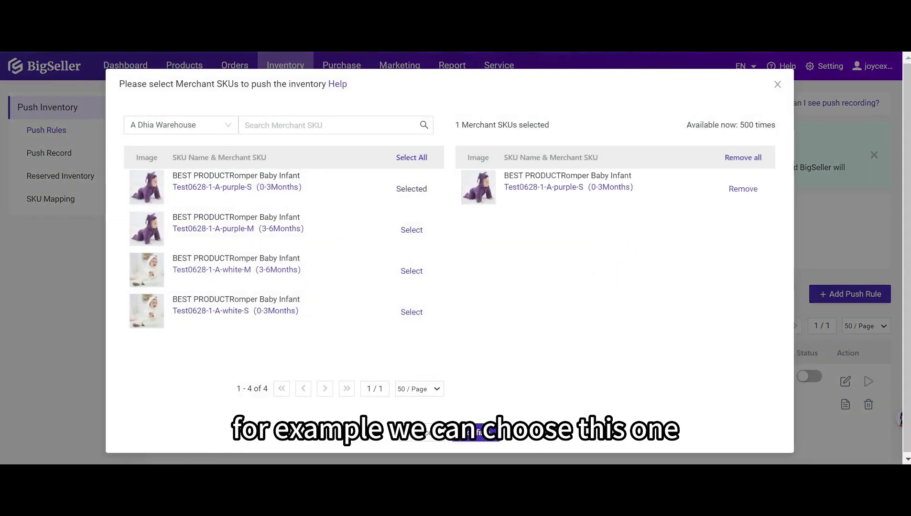
left_click(471, 438)
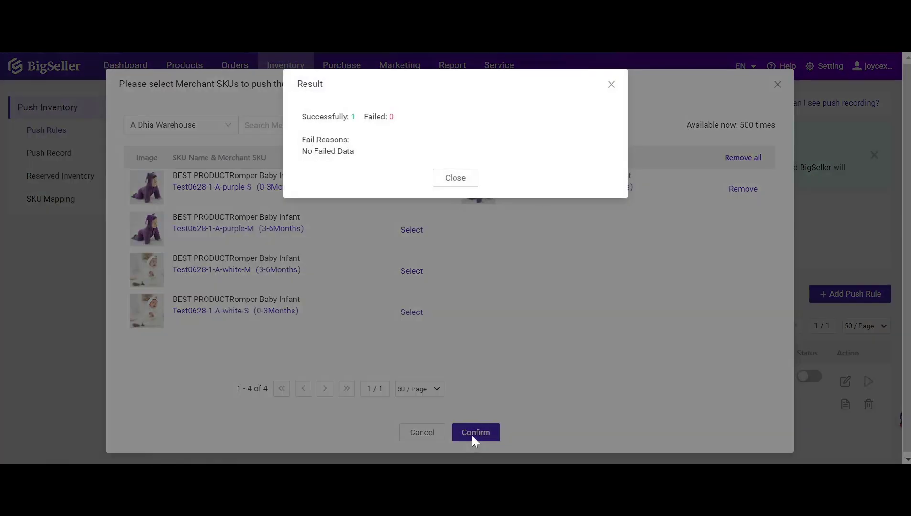
left_click(447, 178)
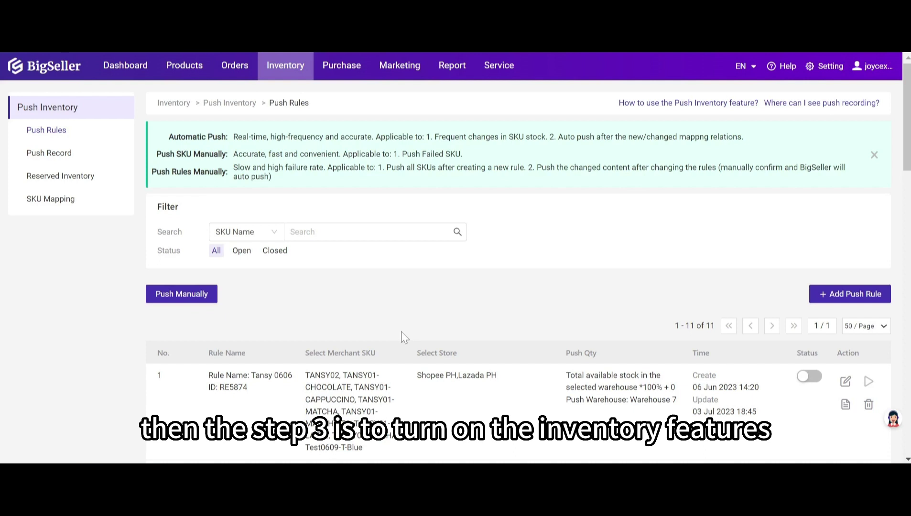
- Go to Setting > Inventory Settings to view the enabled Inventory Features
left_click(815, 66)
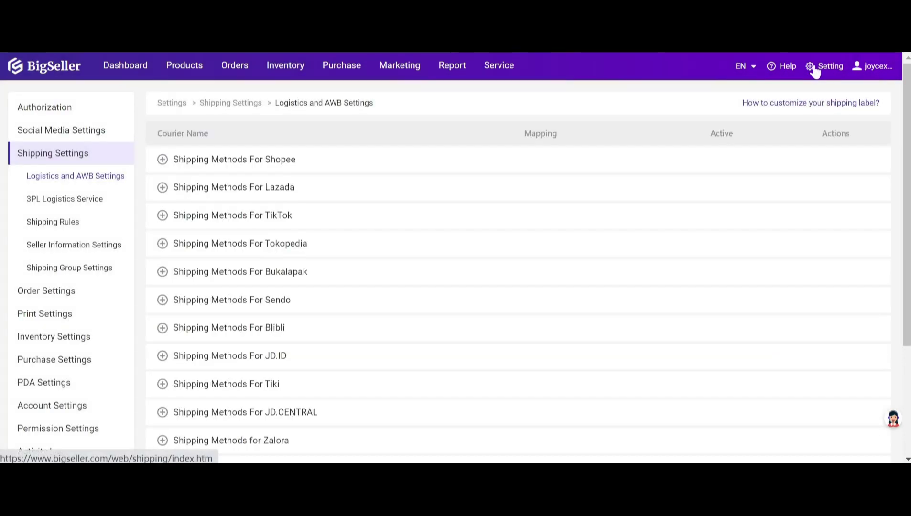
left_click(35, 338)
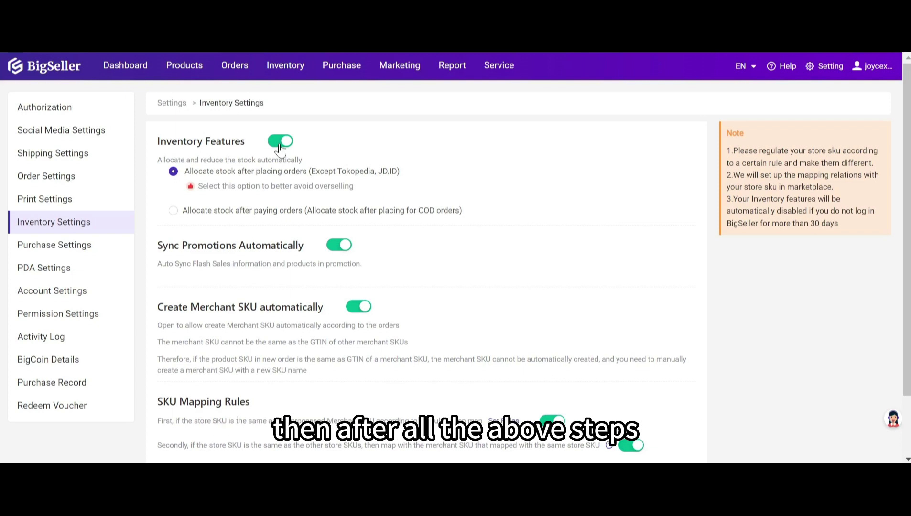
- Trigger Push Now for rule 5, Test009, from the Inventory > Push Rules list
mouse_move(287, 70)
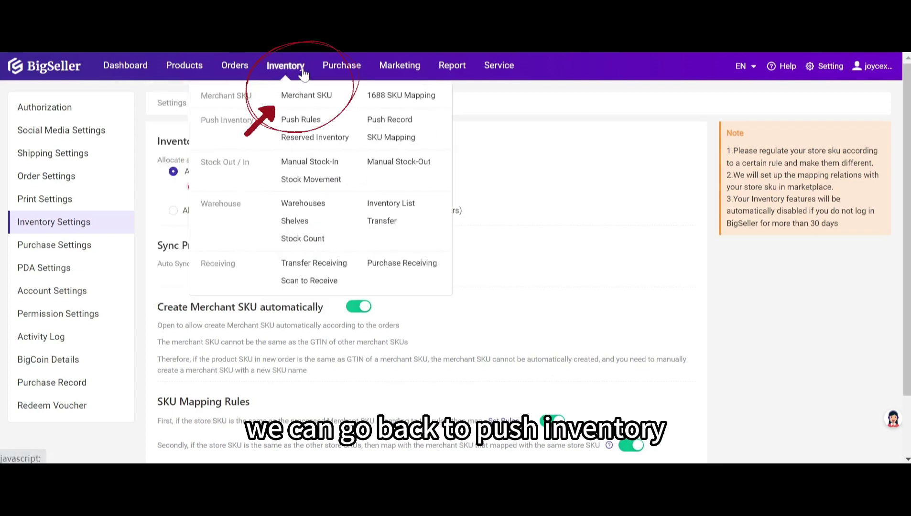
left_click(302, 120)
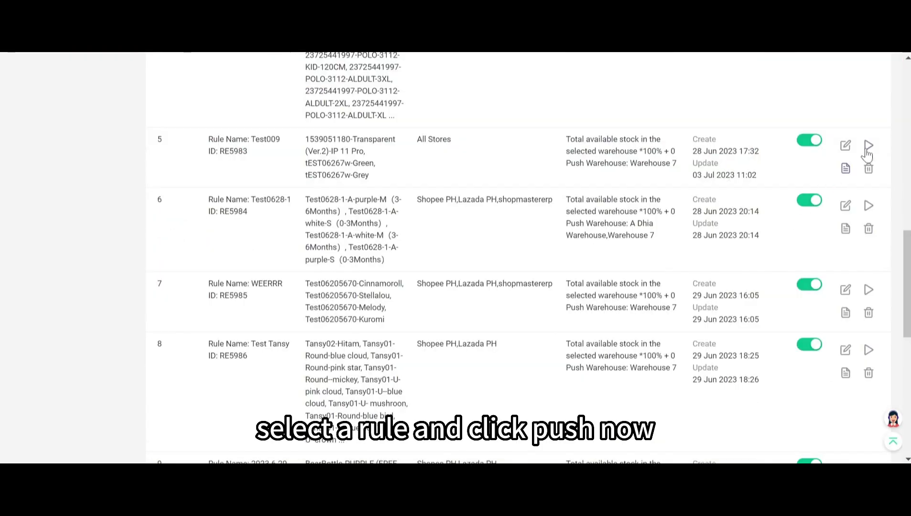
left_click(869, 146)
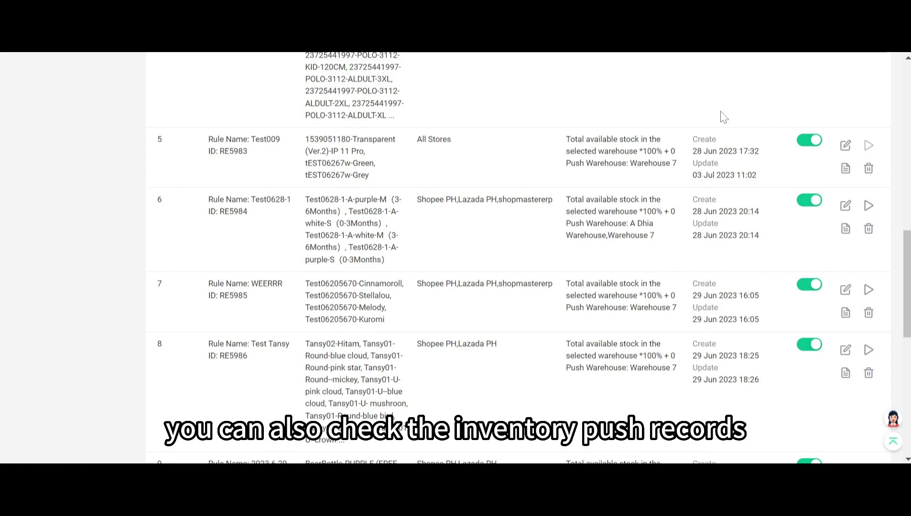
scroll(724, 117, "up", 15)
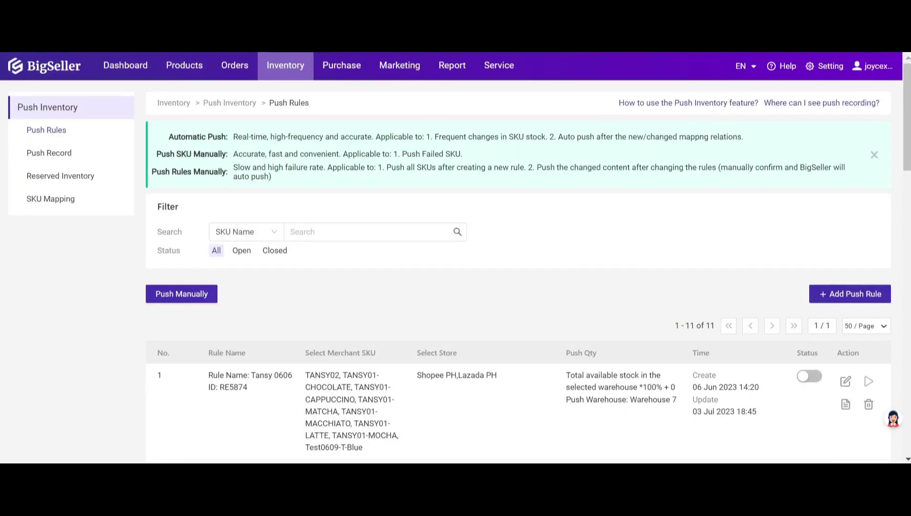
- Open Push Record in the Push Inventory sidebar to view the empty Store SKU push records
left_click(48, 154)
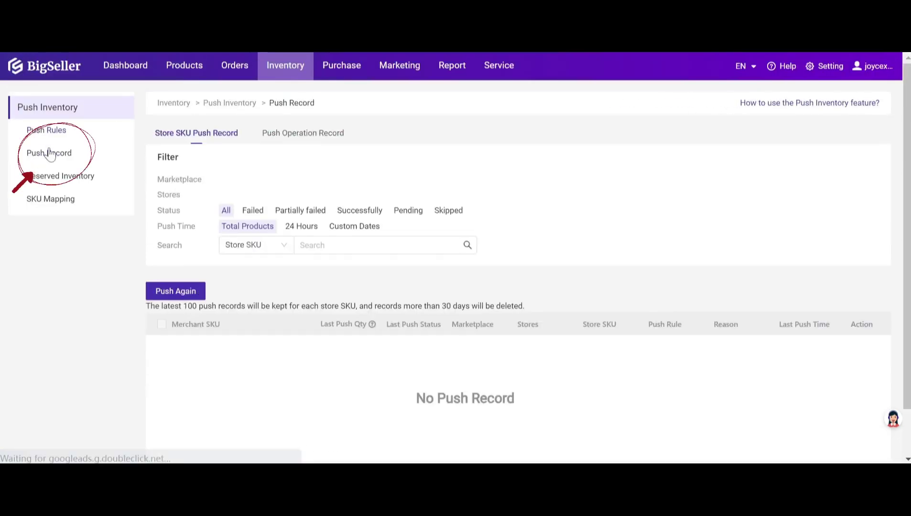